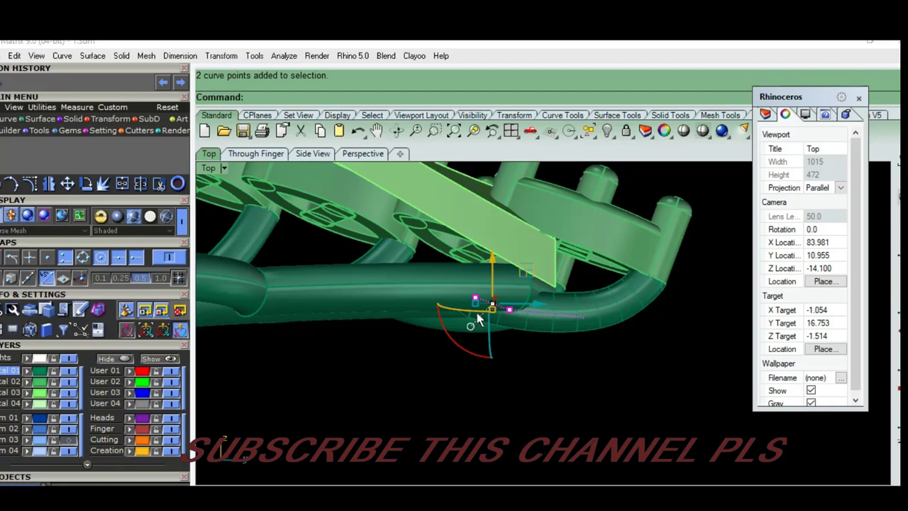
Step: Orbit around the pendant to inspect the tube junction and curved end
mouse_move(478, 319)
right_down()
mouse_move(526, 367)
mouse_move(484, 323)
right_up()
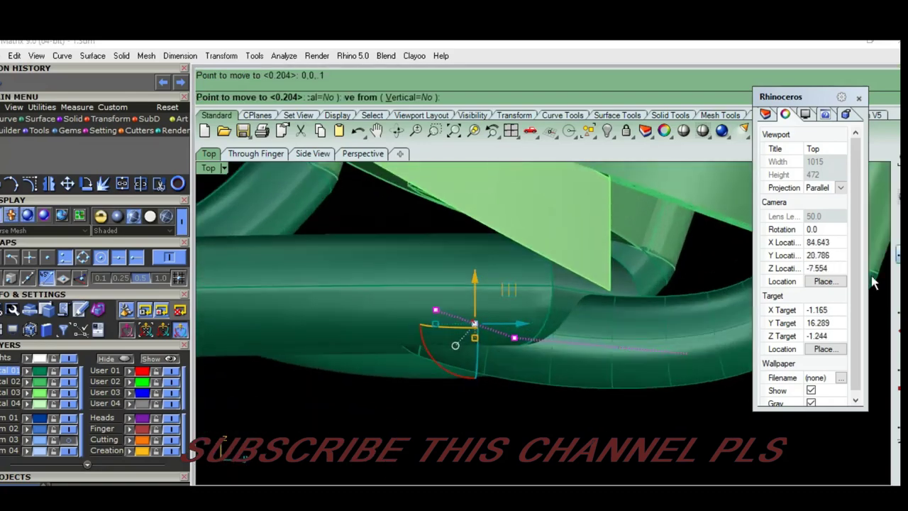
right_drag(550, 389, 600, 411)
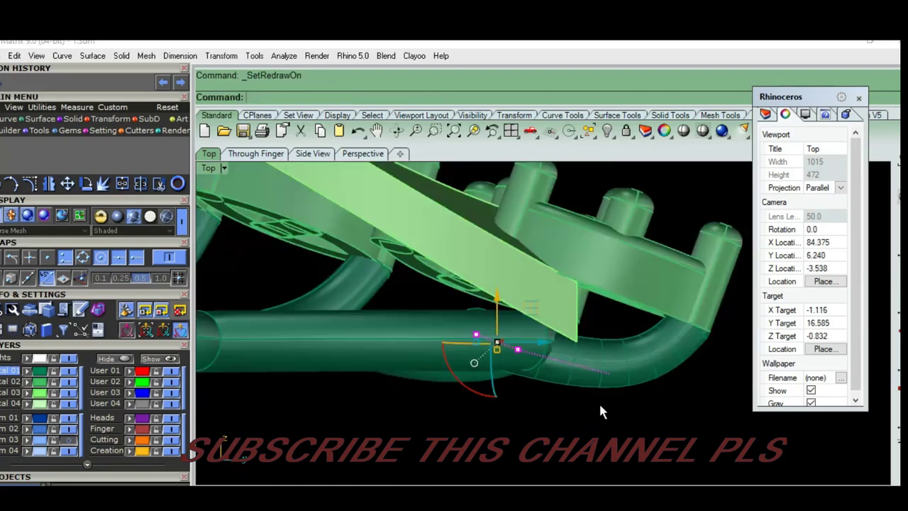
drag(599, 429, 656, 431)
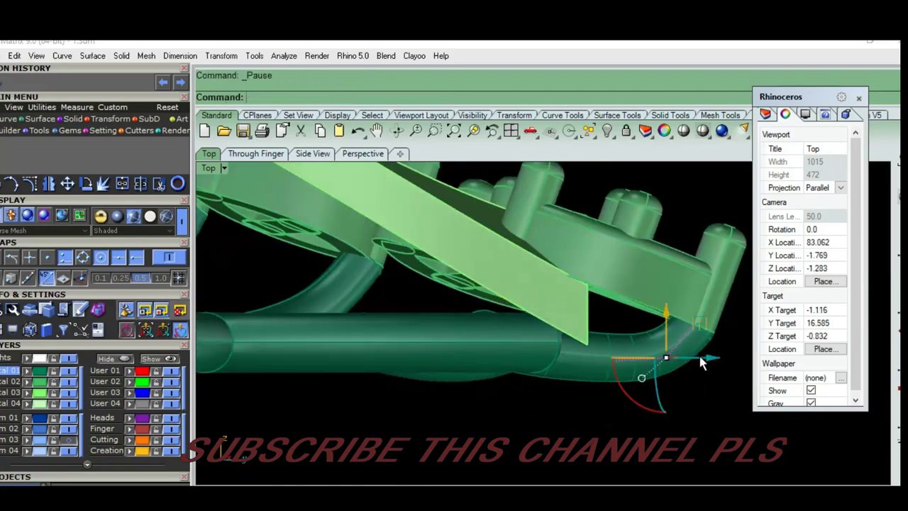
mouse_move(597, 388)
right_down()
mouse_move(434, 365)
mouse_move(527, 356)
mouse_move(481, 367)
mouse_move(555, 394)
right_up()
click(527, 356)
click(560, 410)
scroll(409, 364, down, 5)
mouse_move(409, 365)
right_down()
mouse_move(450, 407)
mouse_move(515, 369)
mouse_move(382, 358)
mouse_move(487, 381)
mouse_move(402, 409)
mouse_move(314, 405)
mouse_move(265, 361)
mouse_move(210, 344)
mouse_move(820, 368)
mouse_move(814, 341)
right_up()
scroll(395, 287, up, 3)
scroll(395, 287, up, 3)
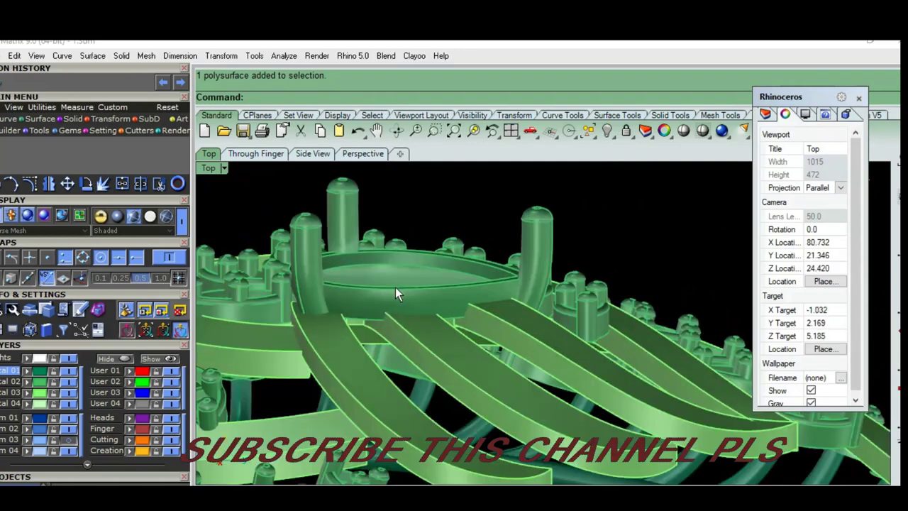
Step: Select the grouped pendant and ungroup it into separate parts
click(541, 343)
key(Escape)
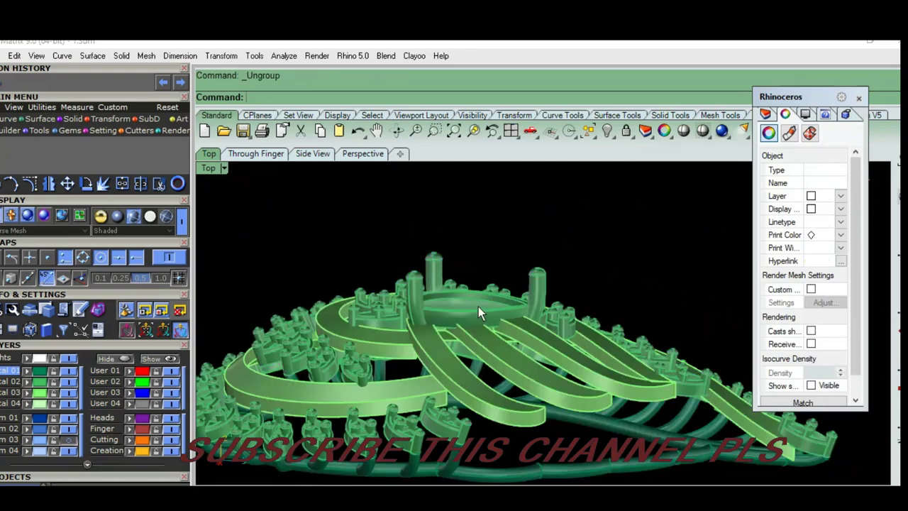
click(478, 304)
key(ctrl+shift+g)
Step: Select the central ring setting and nudge it slightly upward
click(454, 308)
scroll(454, 316, up, 2)
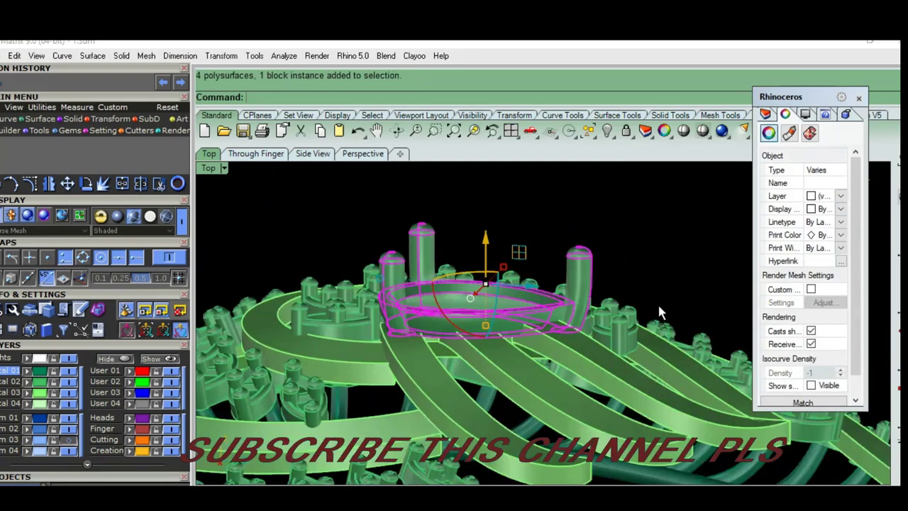
right_drag(646, 264, 599, 233)
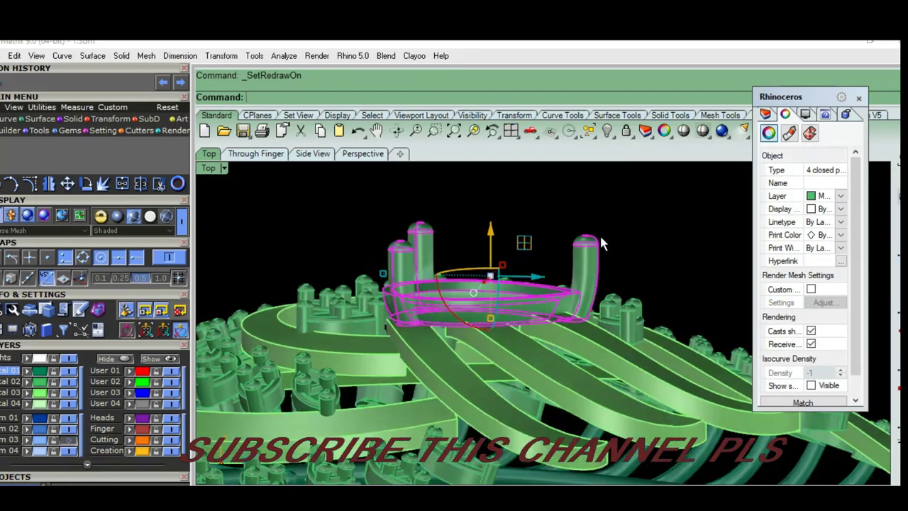
right_drag(644, 291, 688, 233)
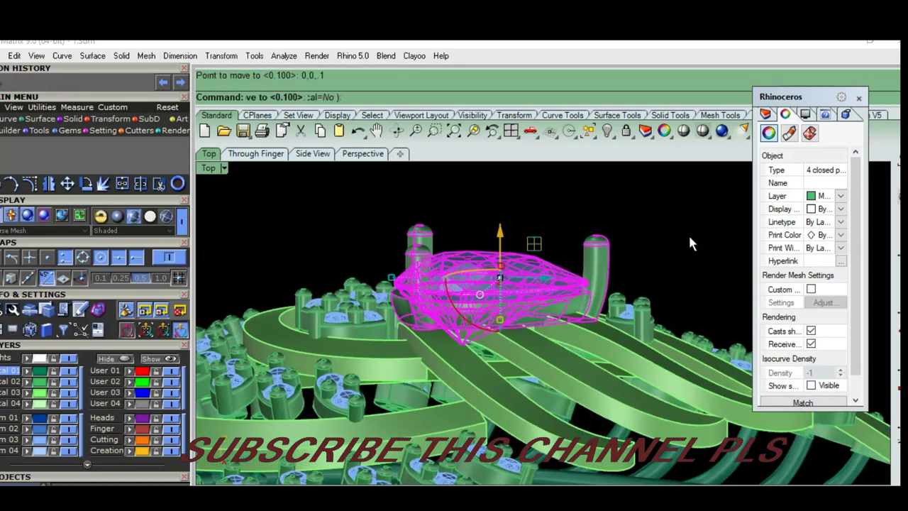
key(Escape)
scroll(688, 233, down, 3)
right_drag(638, 270, 549, 292)
scroll(549, 292, down, 3)
mouse_move(648, 315)
right_down()
mouse_move(673, 268)
mouse_move(678, 290)
mouse_move(643, 312)
mouse_move(659, 329)
right_up()
scroll(659, 329, up, 5)
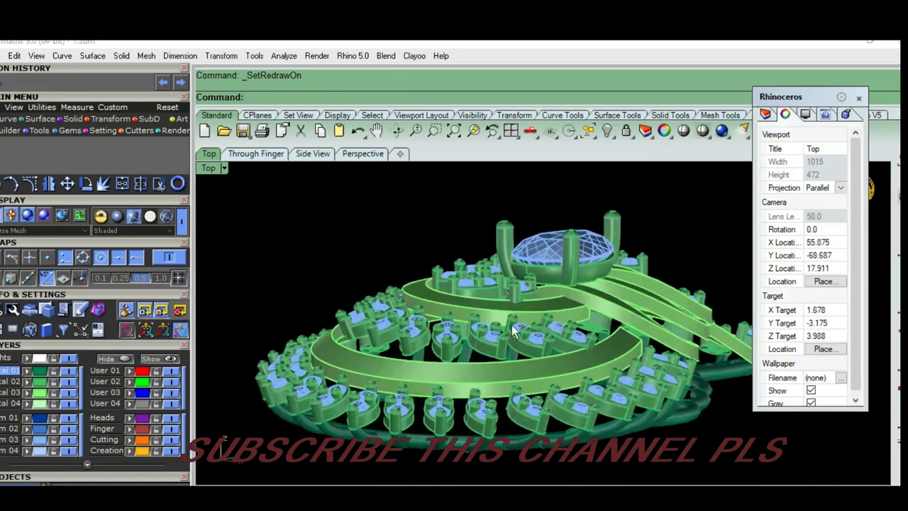
Step: Select the central ring with its prongs and dome to adjust the pear stone's setting
click(489, 294)
shift+click(495, 287)
mouse_move(494, 287)
right_down()
mouse_move(592, 316)
mouse_move(547, 246)
mouse_move(429, 257)
right_up()
shift+click(547, 246)
click(399, 204)
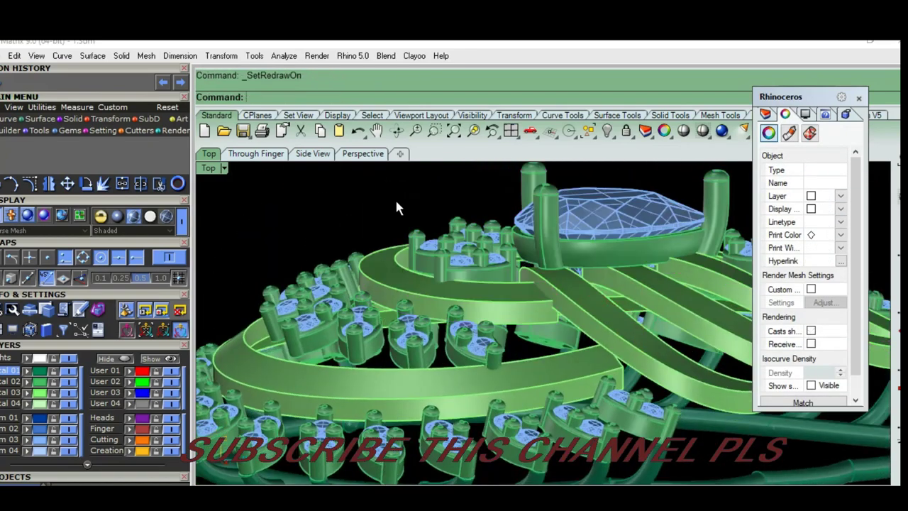
mouse_move(400, 205)
right_down()
mouse_move(440, 255)
mouse_move(400, 257)
mouse_move(567, 264)
mouse_move(599, 243)
mouse_move(613, 358)
mouse_move(498, 338)
mouse_move(411, 301)
mouse_move(276, 304)
mouse_move(456, 279)
mouse_move(433, 357)
right_up()
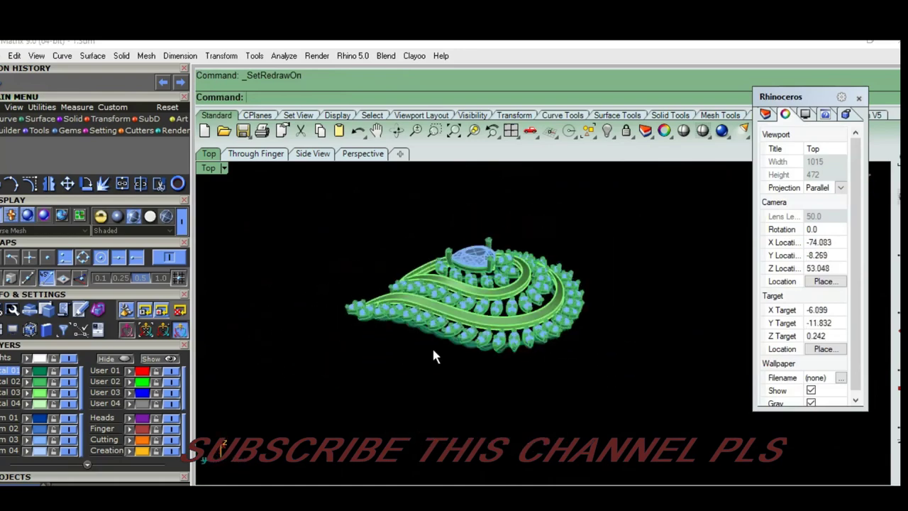
Step: Switch the viewport to Machine display and orbit to a low side view of the pendant
click(223, 168)
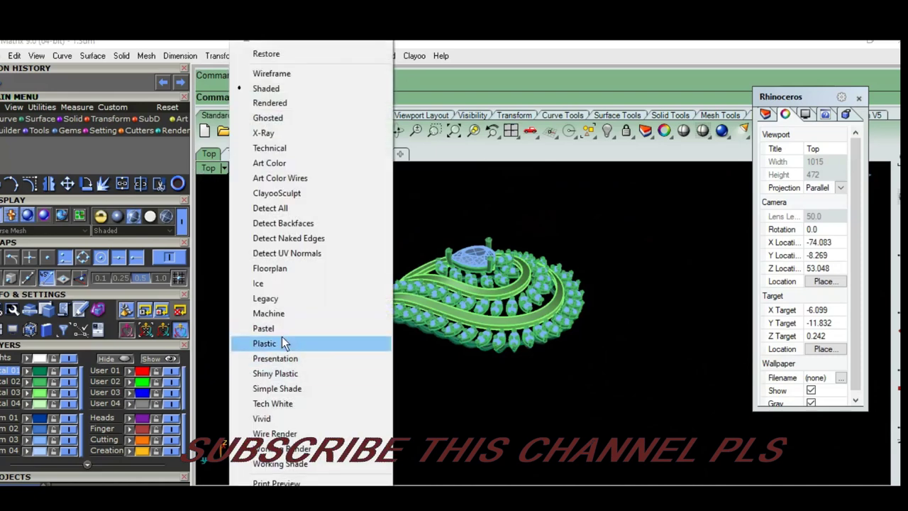
click(301, 316)
mouse_move(581, 351)
right_down()
mouse_move(510, 301)
mouse_move(537, 209)
mouse_move(560, 172)
mouse_move(553, 195)
mouse_move(468, 233)
mouse_move(397, 233)
mouse_move(368, 170)
mouse_move(421, 472)
mouse_move(608, 182)
mouse_move(698, 270)
mouse_move(604, 286)
mouse_move(417, 269)
mouse_move(262, 278)
mouse_move(872, 287)
mouse_move(861, 340)
mouse_move(824, 369)
mouse_move(783, 369)
mouse_move(566, 352)
mouse_move(501, 265)
mouse_move(507, 341)
right_up()
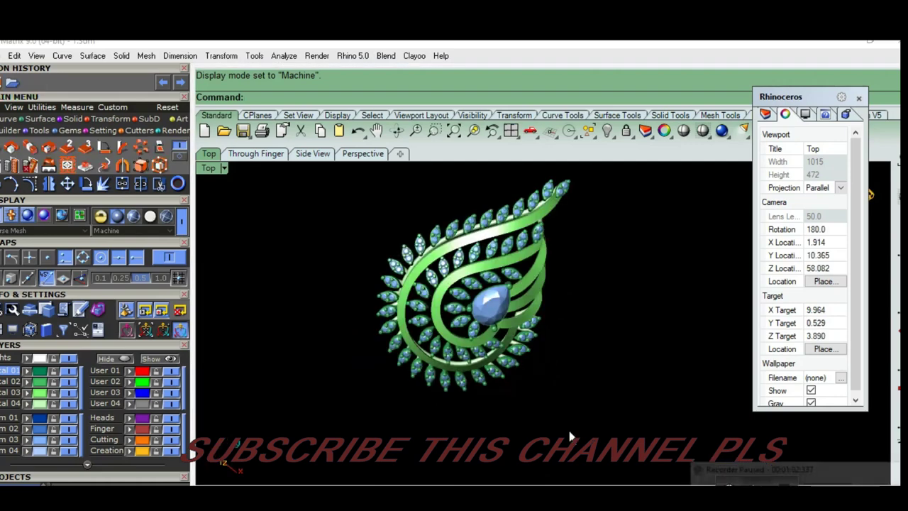
Step: Orbit the pendant to a low oblique view
mouse_move(567, 435)
right_down()
mouse_move(585, 307)
mouse_move(628, 255)
mouse_move(438, 378)
mouse_move(481, 297)
mouse_move(419, 195)
mouse_move(336, 228)
mouse_move(297, 258)
mouse_move(295, 351)
mouse_move(400, 387)
mouse_move(592, 377)
mouse_move(669, 385)
mouse_move(691, 405)
mouse_move(594, 431)
mouse_move(668, 299)
mouse_move(690, 297)
mouse_move(477, 294)
mouse_move(317, 309)
mouse_move(267, 360)
mouse_move(263, 462)
mouse_move(278, 189)
mouse_move(385, 270)
mouse_move(567, 280)
mouse_move(577, 449)
mouse_move(567, 292)
mouse_move(481, 188)
mouse_move(259, 245)
mouse_move(199, 276)
mouse_move(856, 369)
right_up()
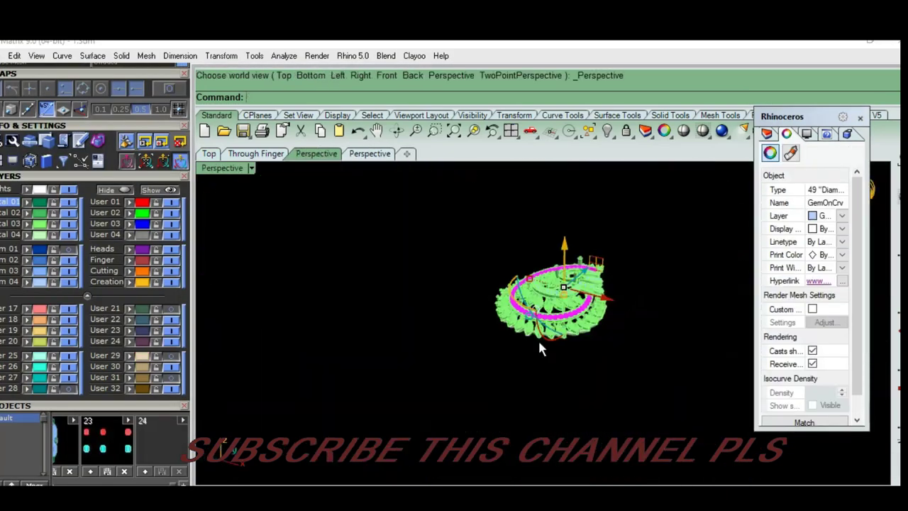
Step: Zoom in on the brooch, set Perspective to Machine display, and open the F6 actions list
scroll(539, 347, up, 2)
scroll(549, 368, up, 3)
scroll(565, 400, up, 2)
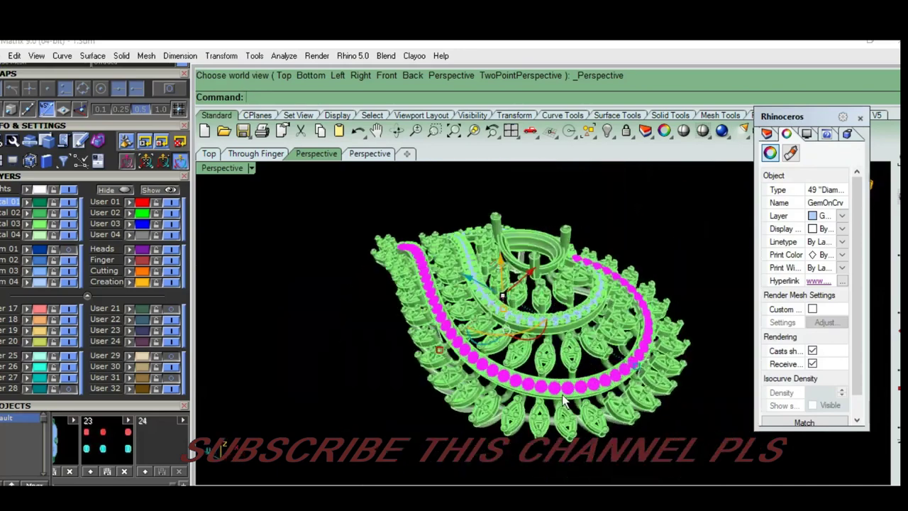
shift+right_drag(565, 400, 352, 281)
click(221, 168)
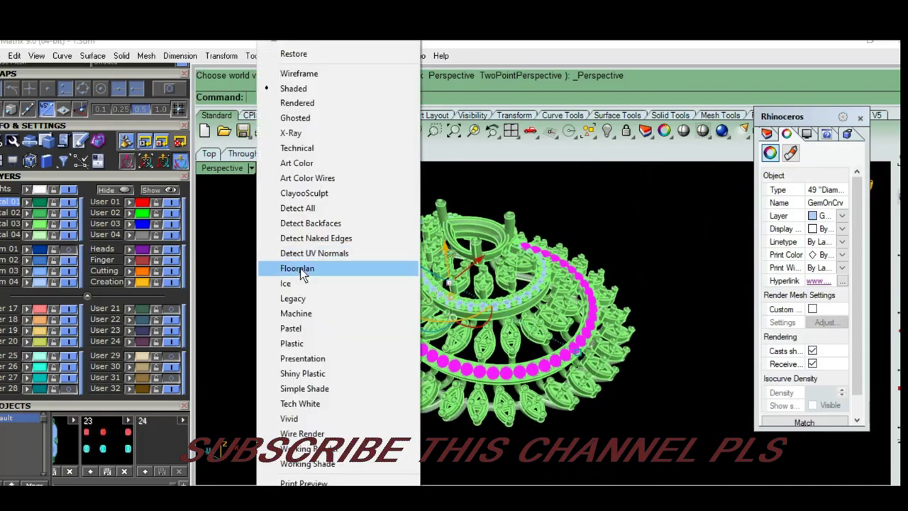
click(304, 317)
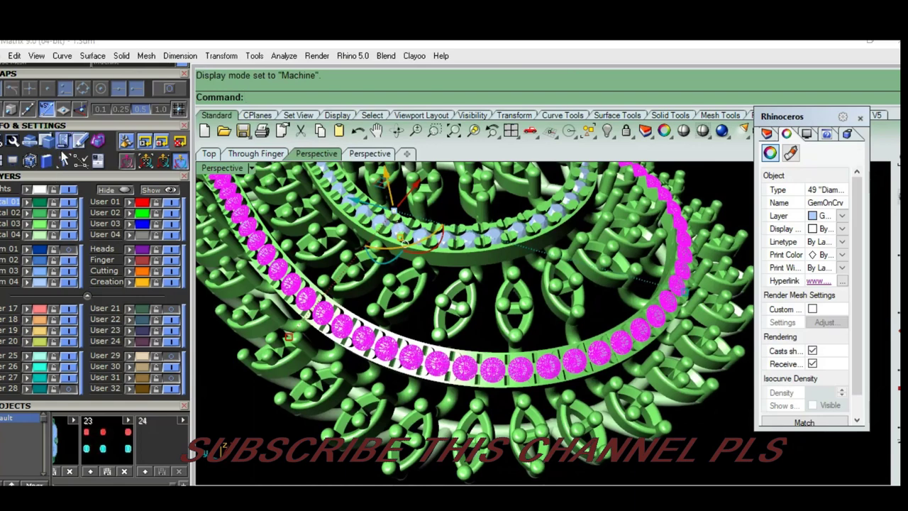
right_drag(415, 318, 413, 332)
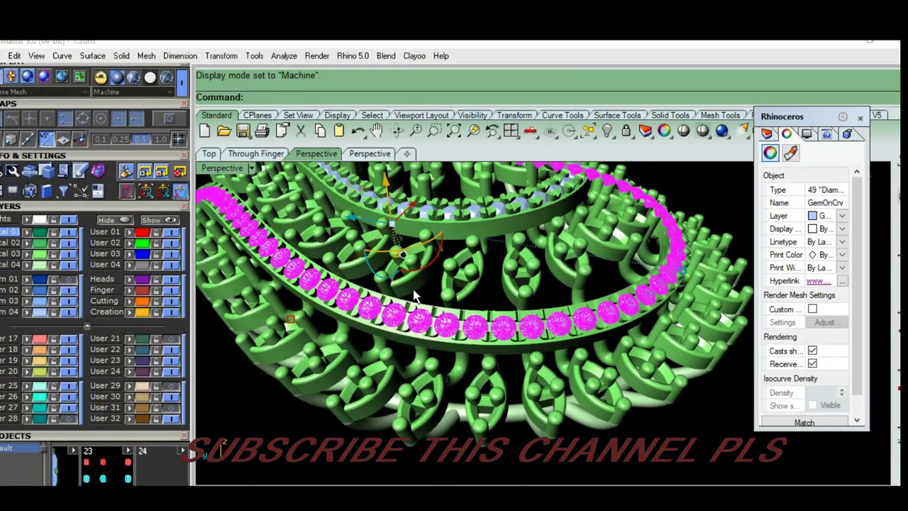
key(F6)
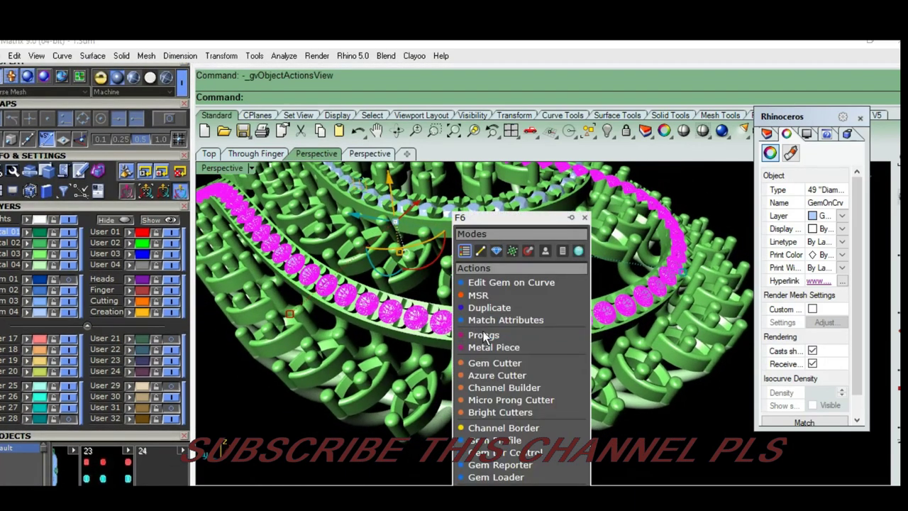
Step: Start gem cutters for the selected diamonds and deepen their lower depth
click(490, 363)
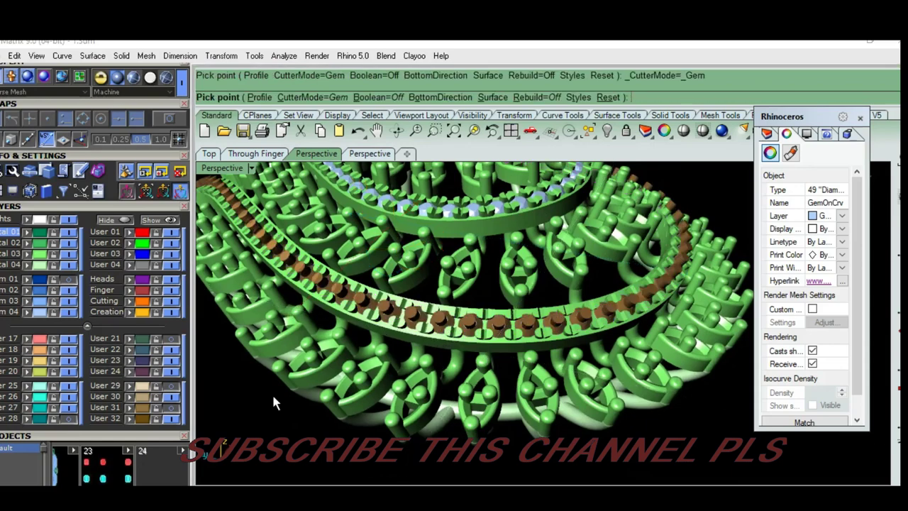
scroll(113, 234, down, 1)
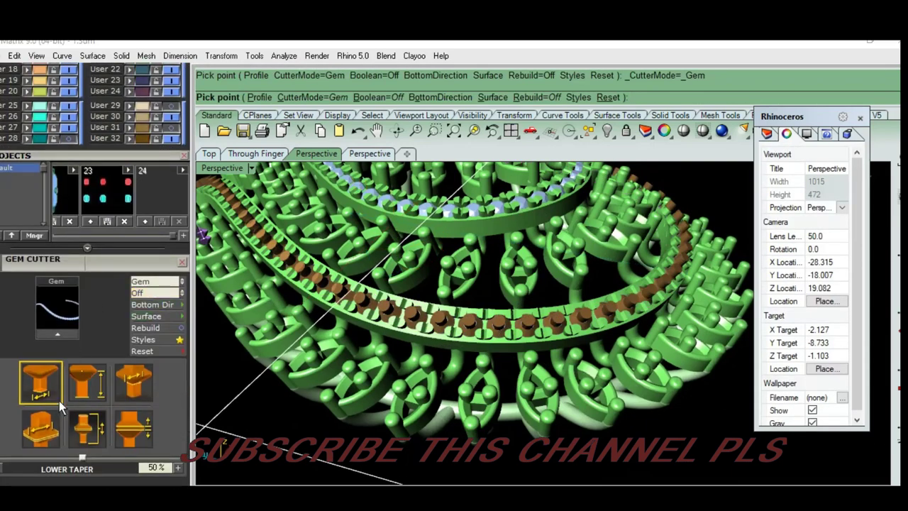
right_drag(354, 334, 319, 361)
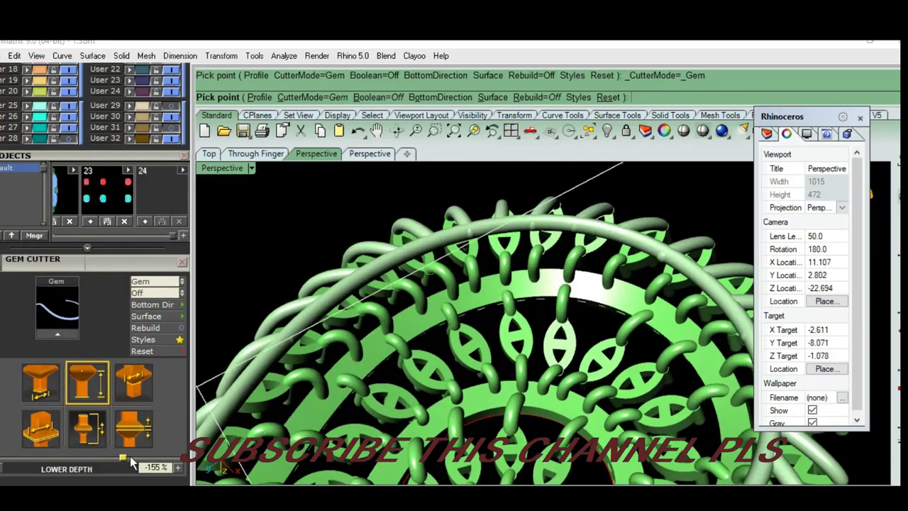
drag(130, 457, 91, 458)
mouse_move(496, 295)
right_down()
mouse_move(490, 330)
mouse_move(496, 318)
mouse_move(384, 399)
mouse_move(341, 401)
mouse_move(479, 370)
mouse_move(462, 329)
mouse_move(551, 376)
mouse_move(506, 430)
mouse_move(261, 479)
right_up()
Step: Set girdle scale to 95% and lower seat size to 55%, then build the cutters
click(120, 396)
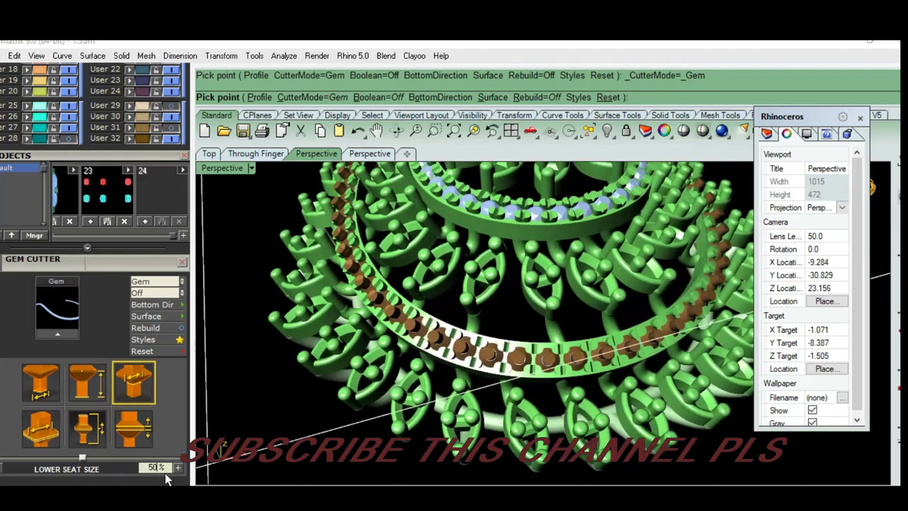
drag(172, 470, 127, 471)
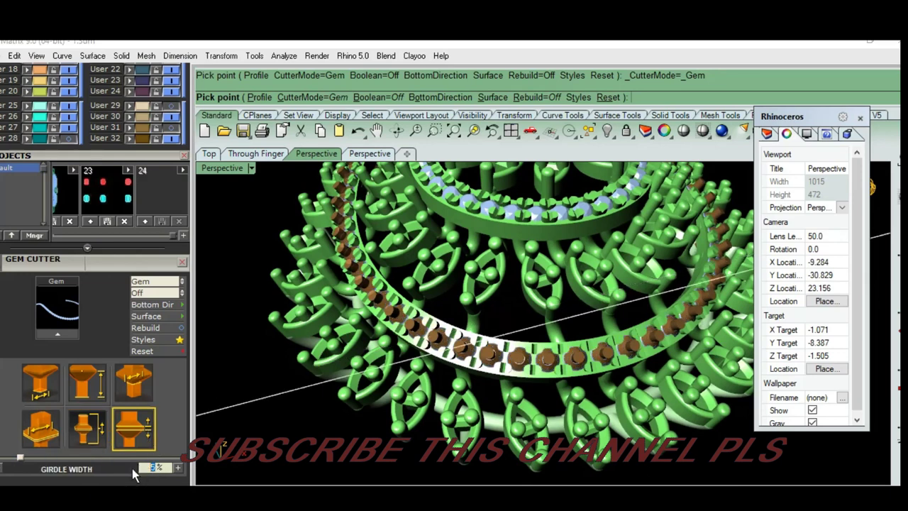
key(Return)
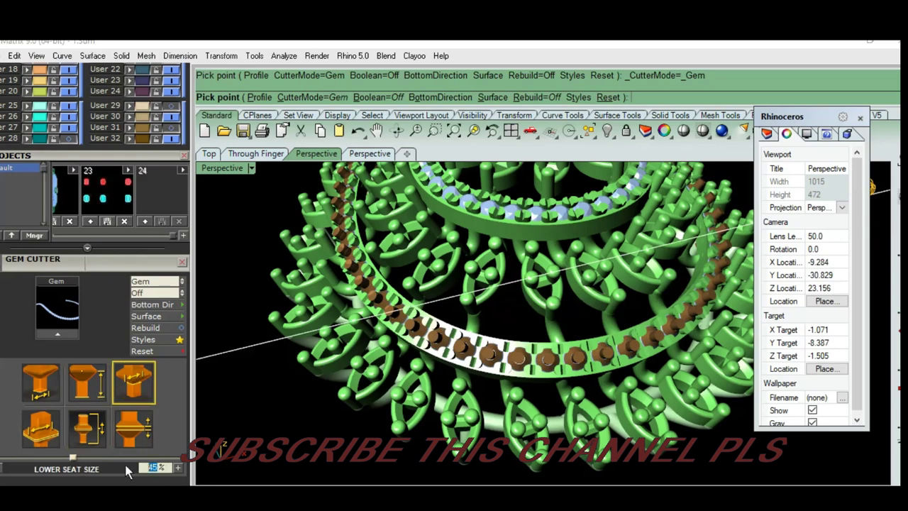
text(55)
key(Return)
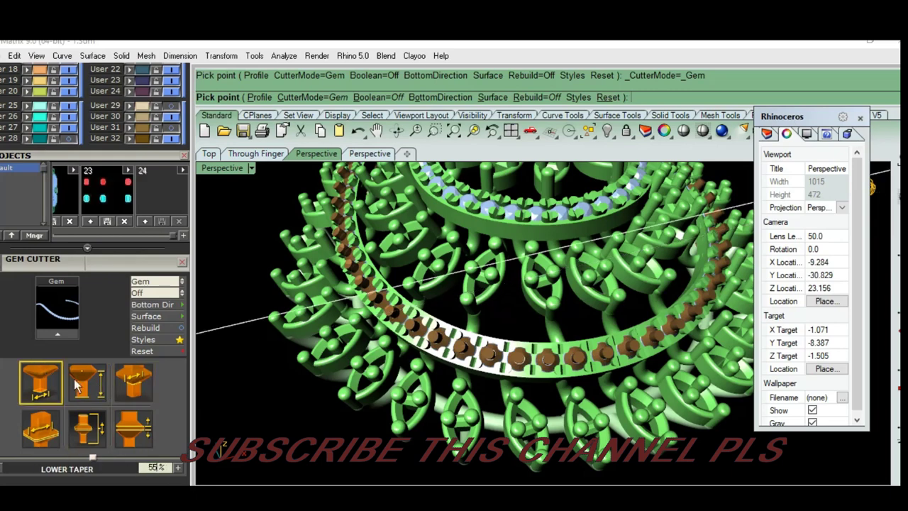
scroll(504, 401, up, 5)
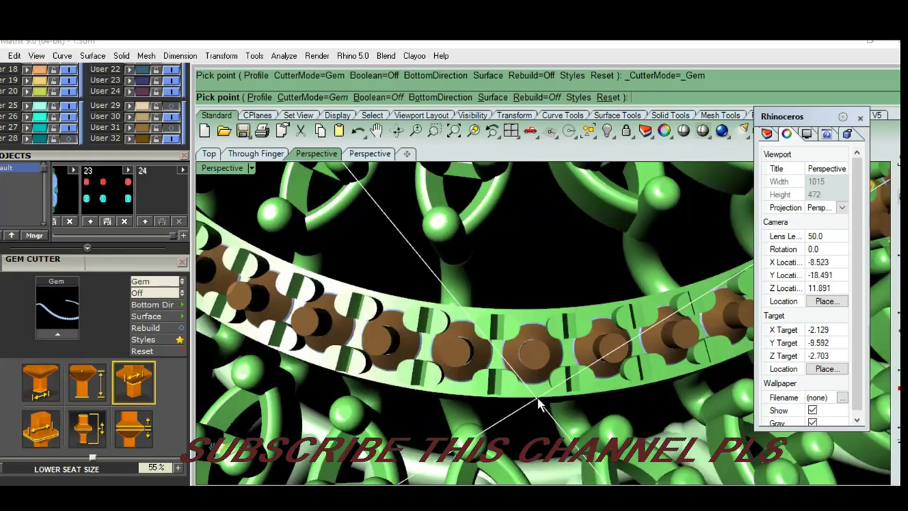
scroll(507, 411, down, 3)
scroll(500, 407, down, 3)
scroll(494, 319, up, 5)
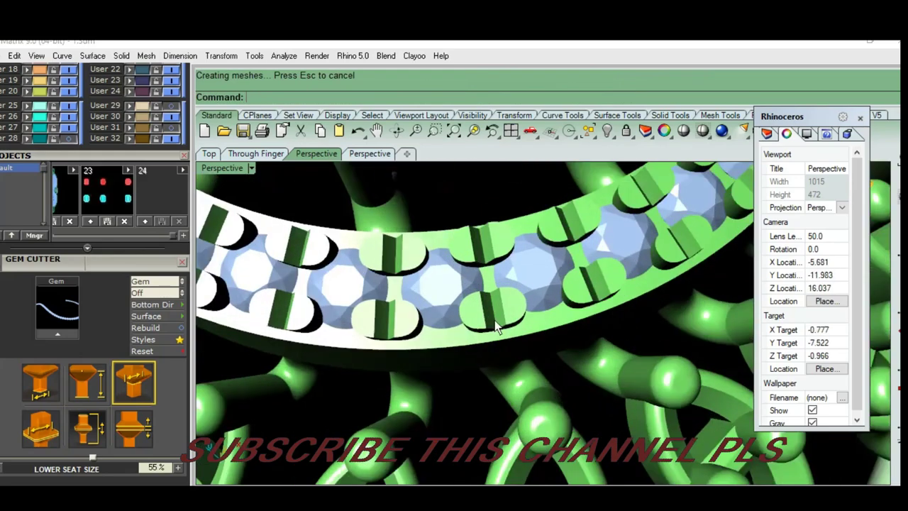
click(494, 320)
scroll(541, 251, down, 3)
key(F6)
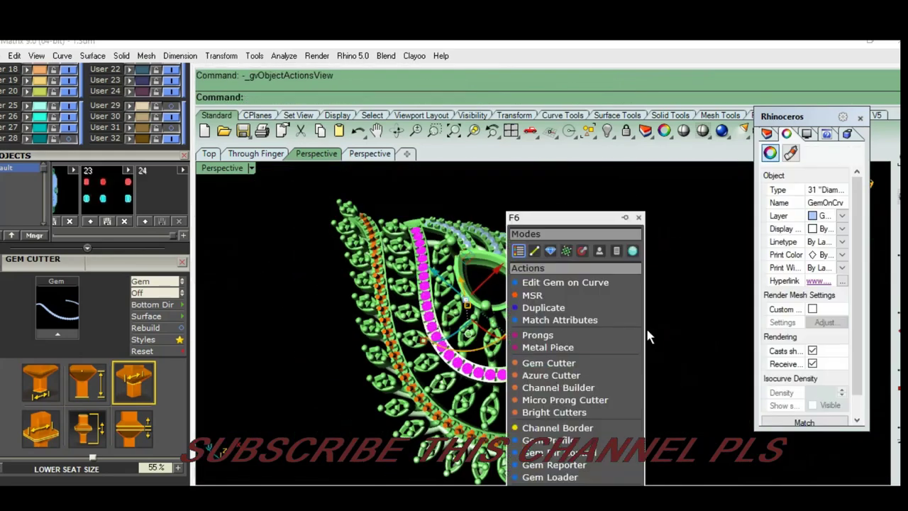
Step: Add Azure cutters under the 31 selected diamonds
click(557, 375)
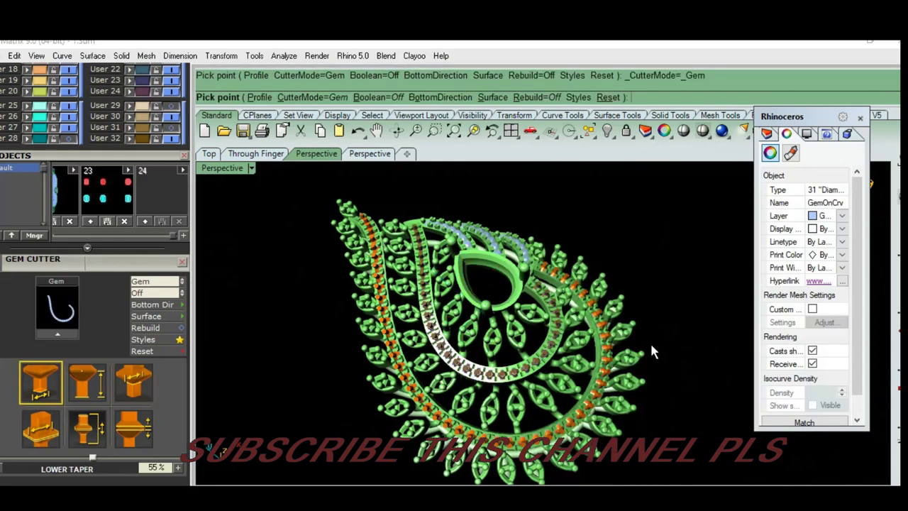
scroll(605, 329, up, 5)
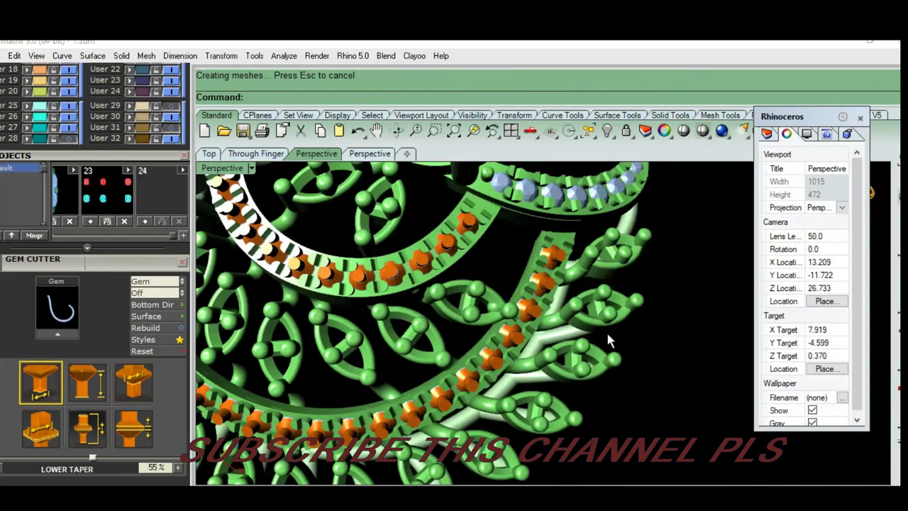
scroll(571, 379, up, 2)
scroll(561, 272, up, 2)
Step: Select the row of 8 gems and add Azure cutters beneath them
click(561, 271)
scroll(534, 215, down, 5)
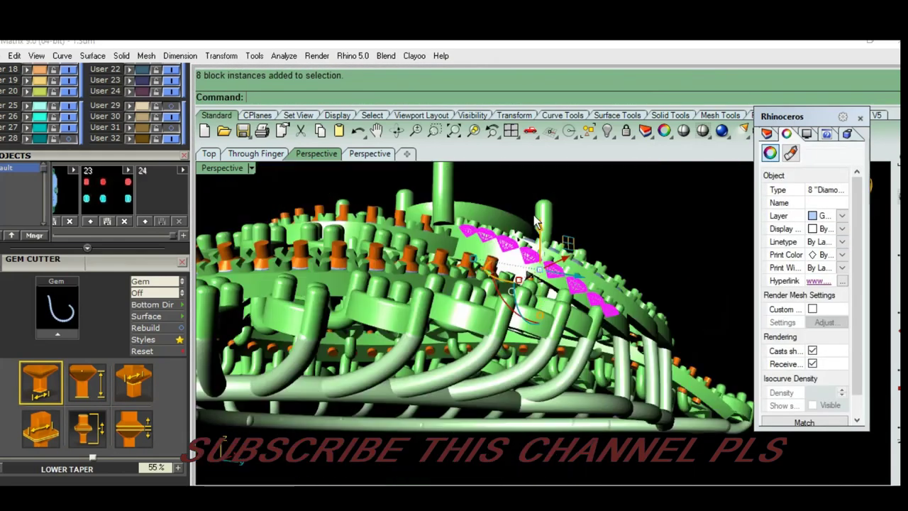
scroll(529, 203, up, 3)
scroll(526, 229, up, 1)
key(F6)
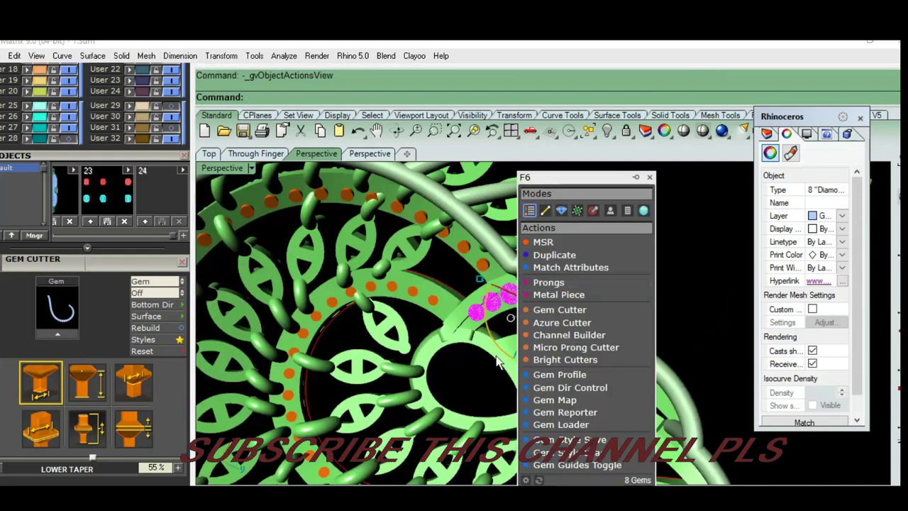
key(F6)
key(F6)
click(514, 349)
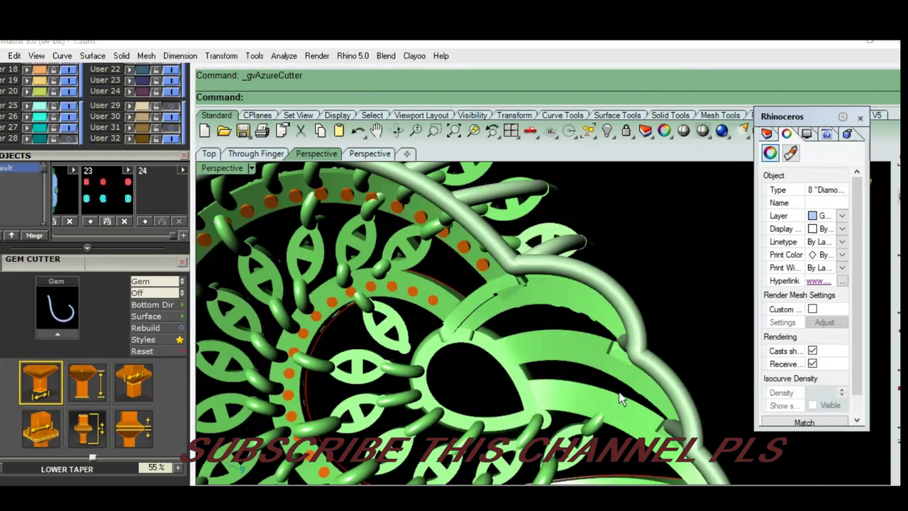
mouse_move(620, 398)
right_down()
mouse_move(465, 298)
mouse_move(510, 332)
mouse_move(556, 263)
right_up()
click(495, 356)
key(F6)
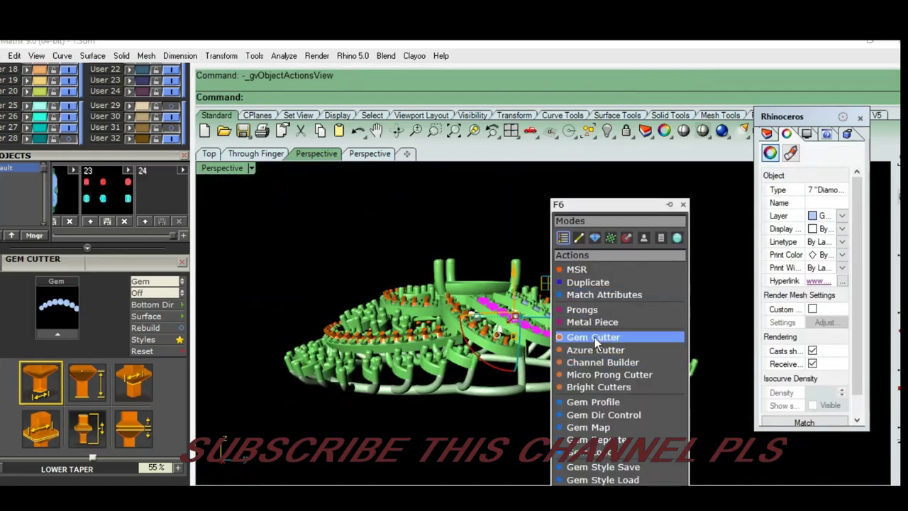
Step: Place gem cutters under the first row of 7 diamonds
click(594, 337)
key(Return)
right_drag(583, 410, 552, 328)
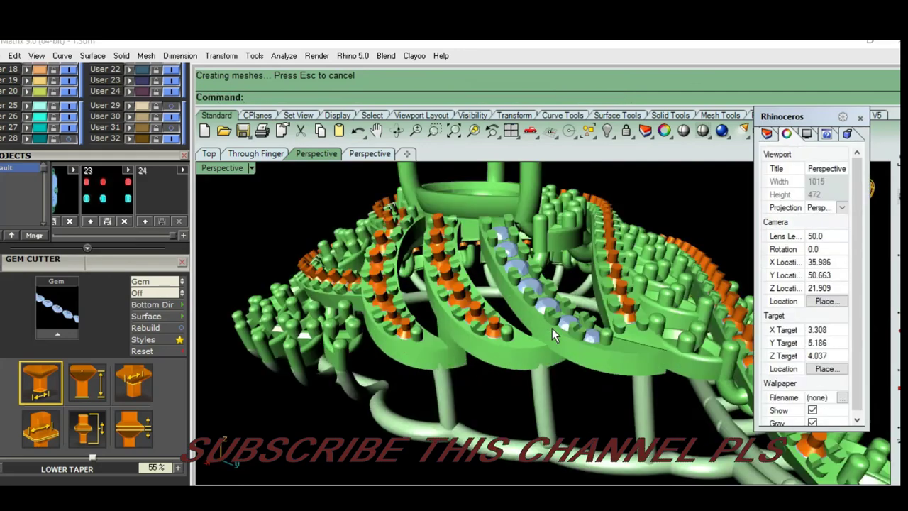
scroll(551, 328, up, 5)
Step: Add gem cutters under the second 7-diamond row and view the pendant from below
mouse_move(535, 293)
right_down()
mouse_move(528, 353)
mouse_move(535, 280)
right_up()
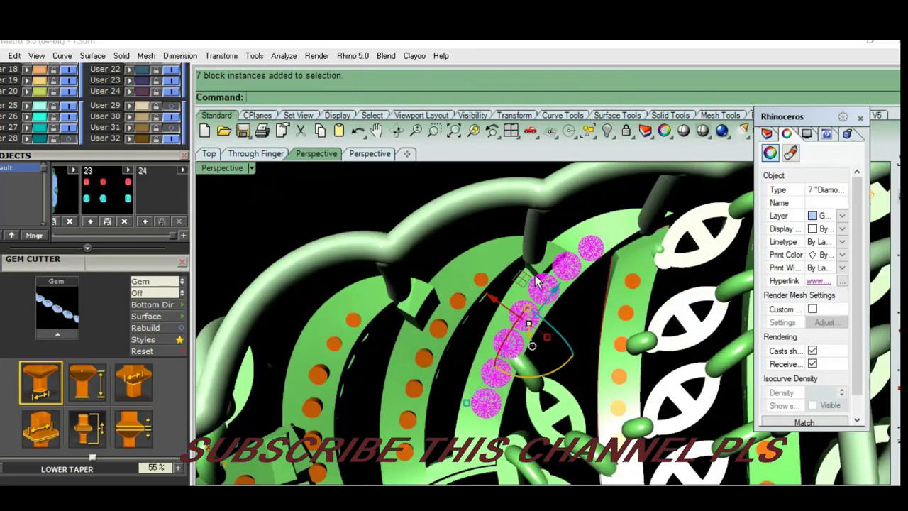
key(F6)
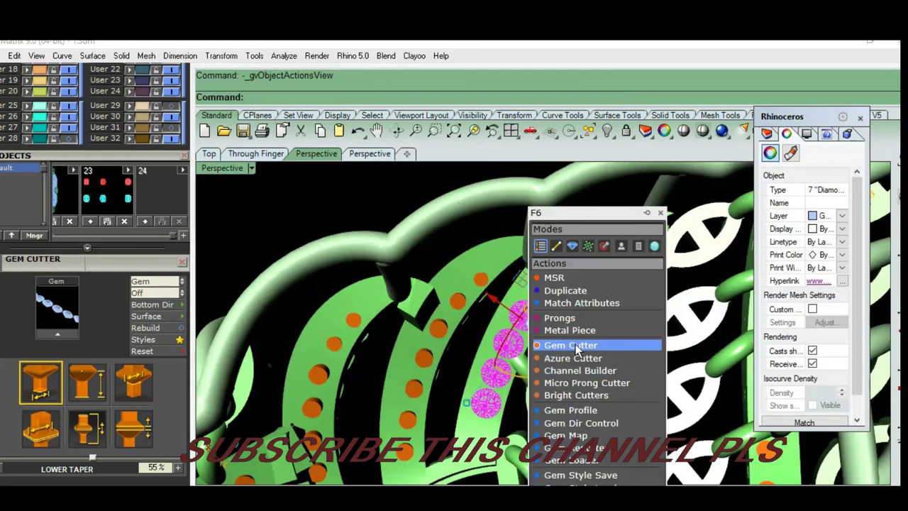
click(576, 344)
key(Return)
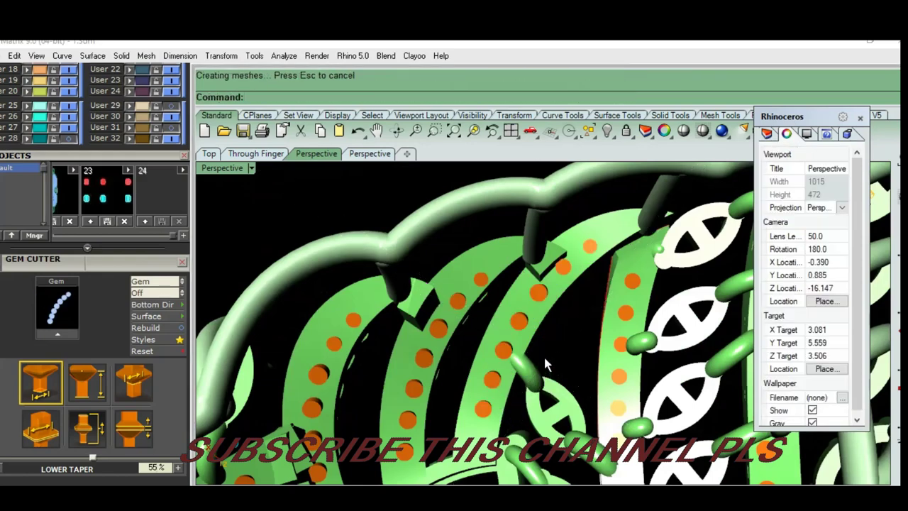
click(544, 354)
Step: Orbit to the pendant's underside and start MoveFace on the gem cutters
right_drag(485, 339, 492, 385)
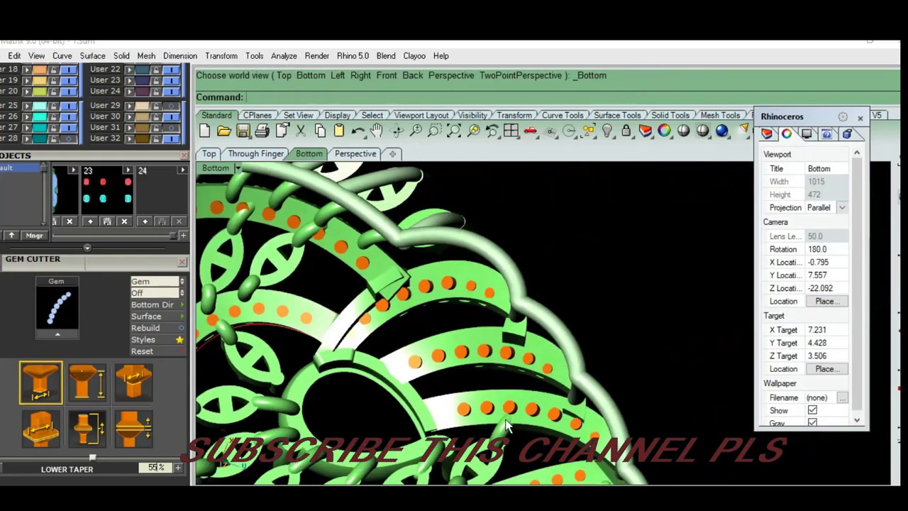
scroll(493, 308, up, 3)
scroll(493, 308, up, 3)
mouse_move(544, 302)
ctrl+shift+right_down()
mouse_move(569, 236)
mouse_move(454, 259)
ctrl+shift+right_up()
text(Mo)
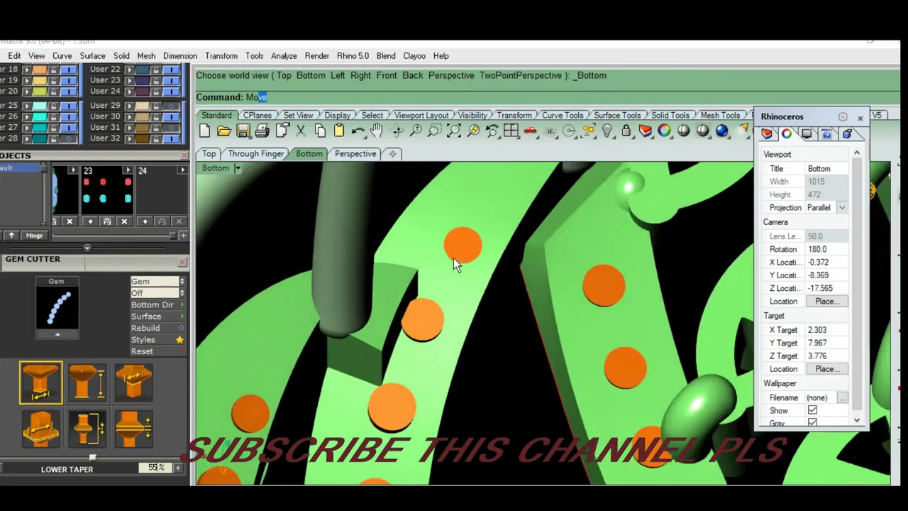
text(veFace)
key(Return)
scroll(476, 248, up, 2)
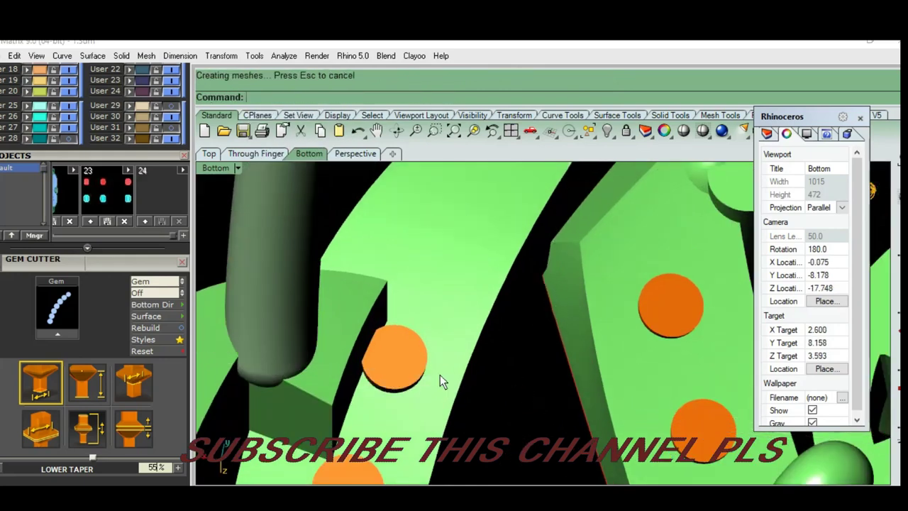
scroll(522, 341, up, 3)
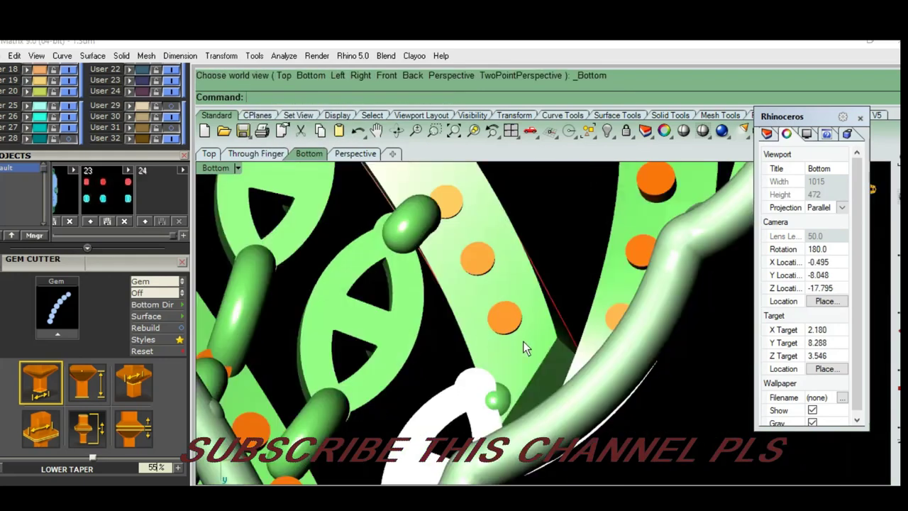
scroll(508, 342, down, 2)
scroll(505, 354, down, 3)
scroll(496, 347, up, 3)
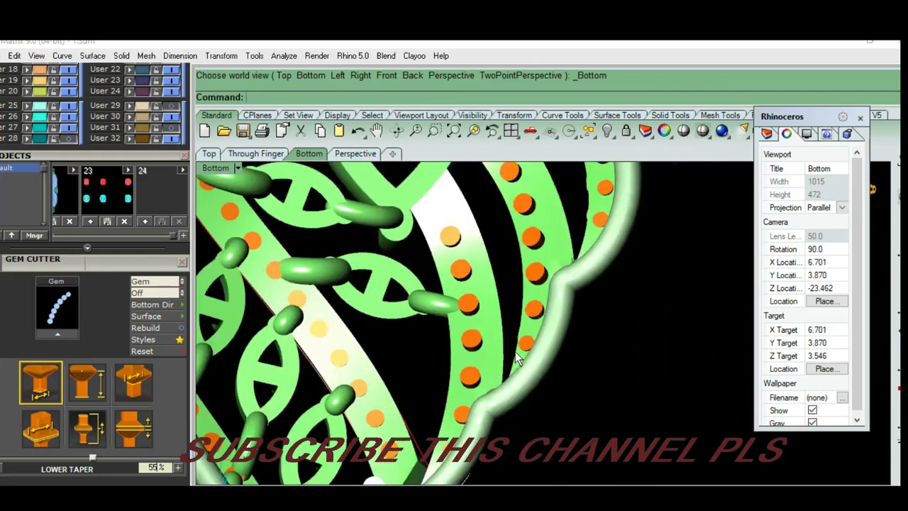
scroll(484, 340, up, 2)
scroll(484, 340, down, 3)
scroll(505, 353, up, 2)
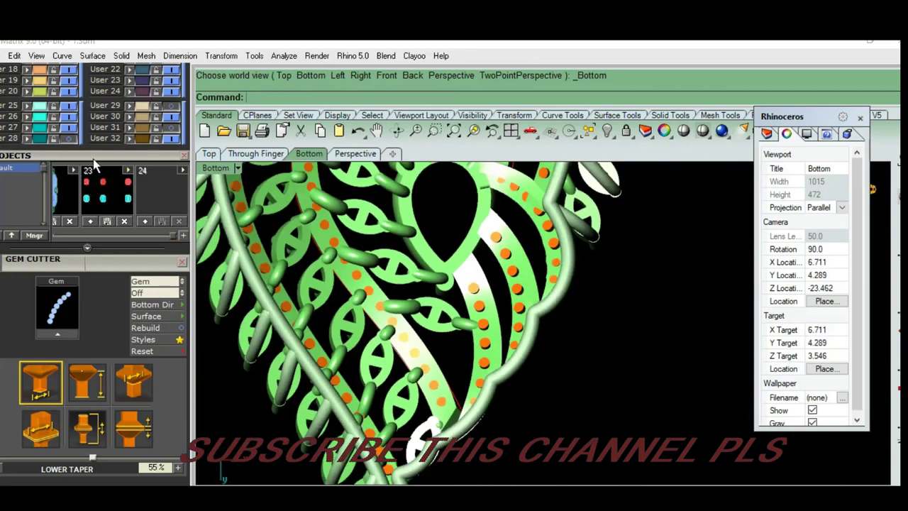
scroll(85, 170, up, 5)
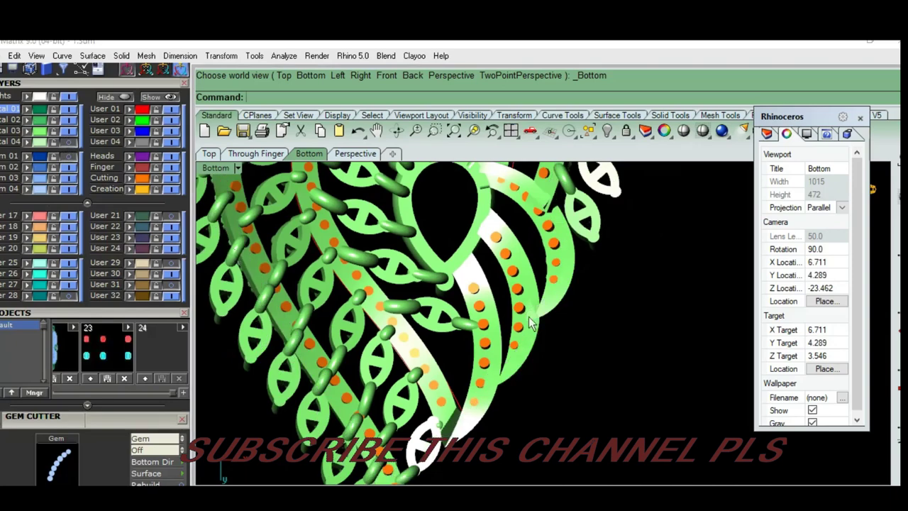
scroll(496, 340, up, 3)
right_drag(447, 362, 466, 330)
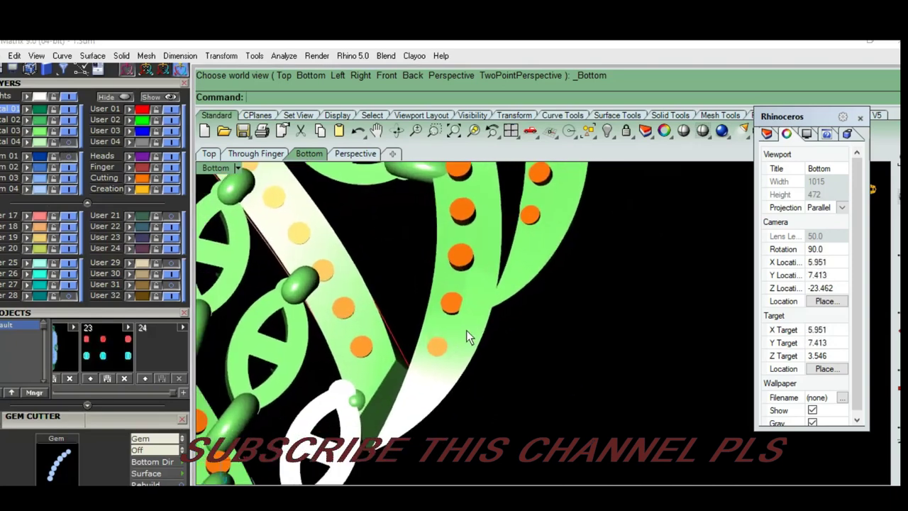
Step: Restart MoveFace and drop the first cutter's bottom face at its new point
text(movef)
key(Return)
scroll(436, 358, up, 2)
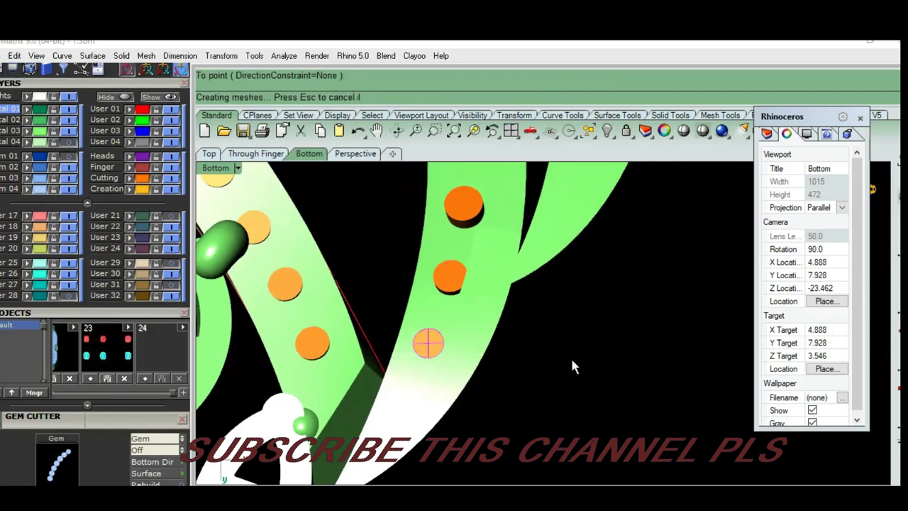
scroll(483, 363, up, 1)
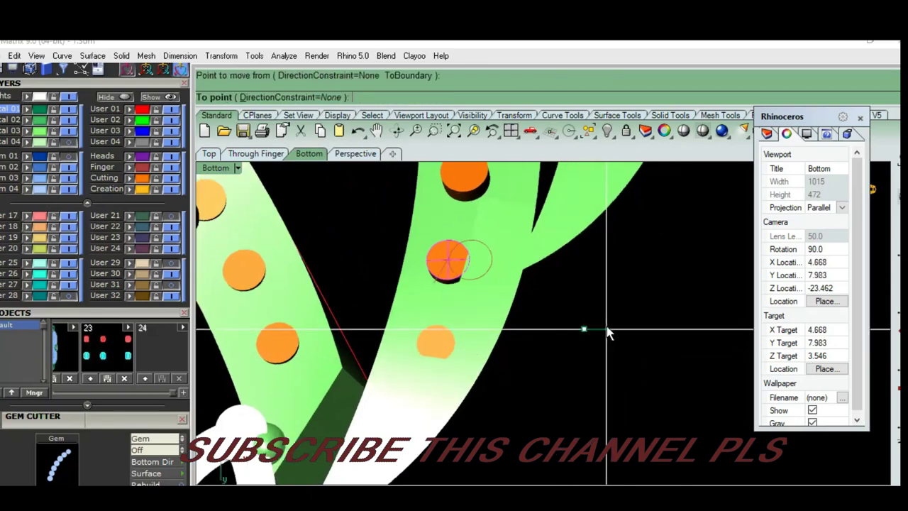
click(601, 327)
mouse_move(599, 325)
right_down()
mouse_move(498, 321)
mouse_move(511, 301)
right_up()
Step: Move the bottom faces of the next two cutters to new positions
right_click(498, 322)
click(391, 317)
click(510, 300)
right_click(399, 328)
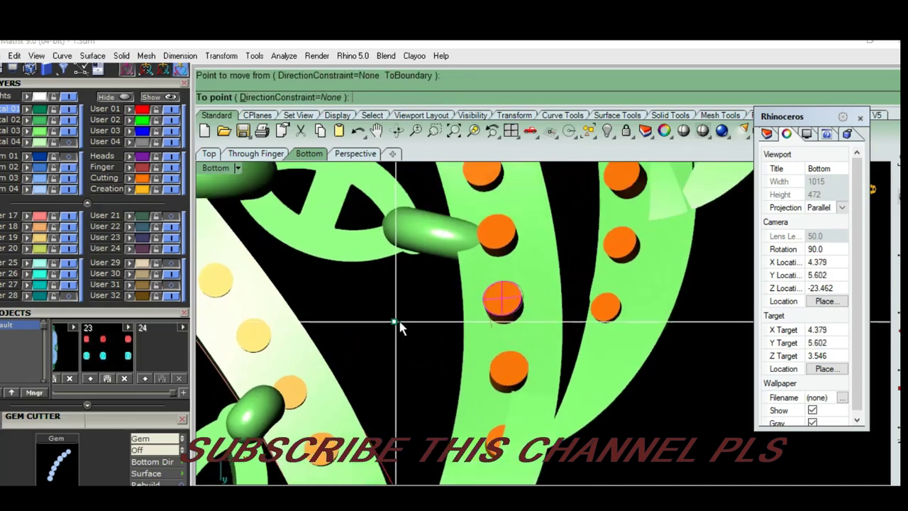
right_drag(404, 316, 498, 301)
click(497, 302)
right_click(547, 268)
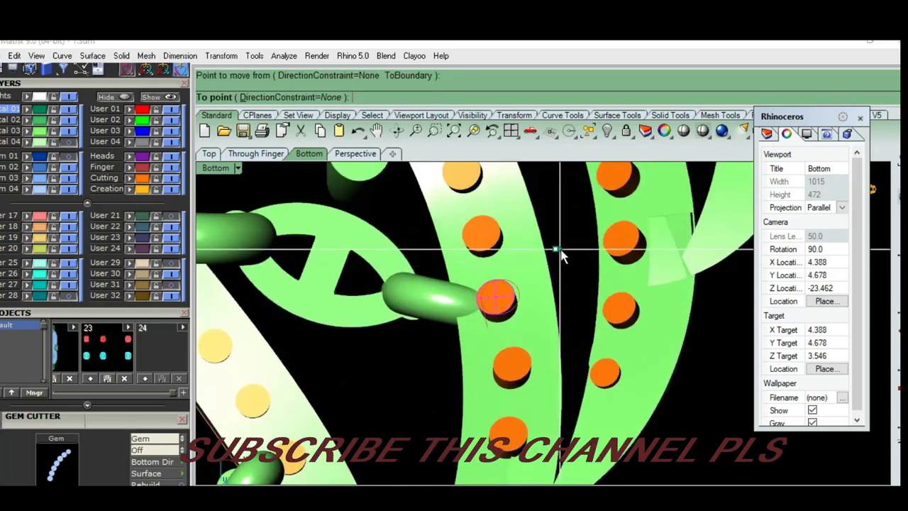
click(560, 255)
Step: Move the remaining cutter faces, including the pale gem's cutter, into alignment
right_click(528, 330)
click(472, 328)
right_click(556, 295)
click(557, 293)
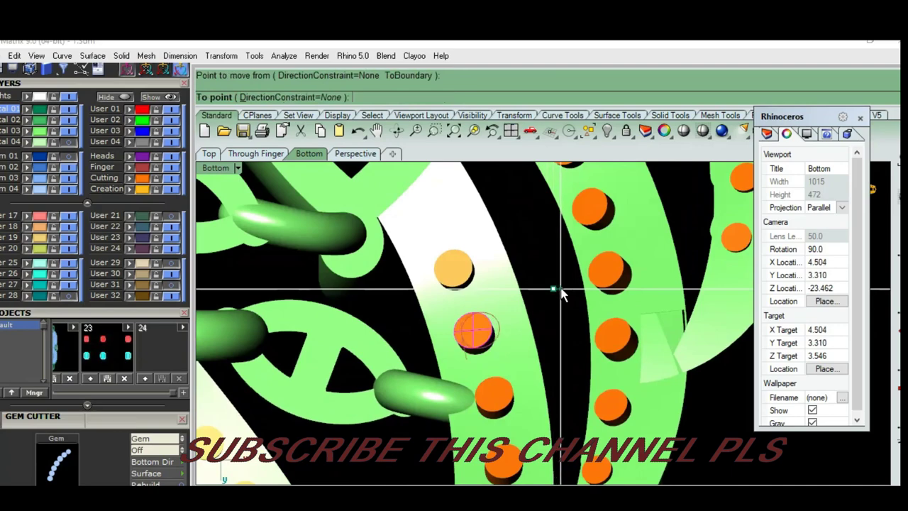
click(565, 294)
right_click(435, 287)
click(453, 268)
right_click(519, 258)
click(534, 256)
click(540, 263)
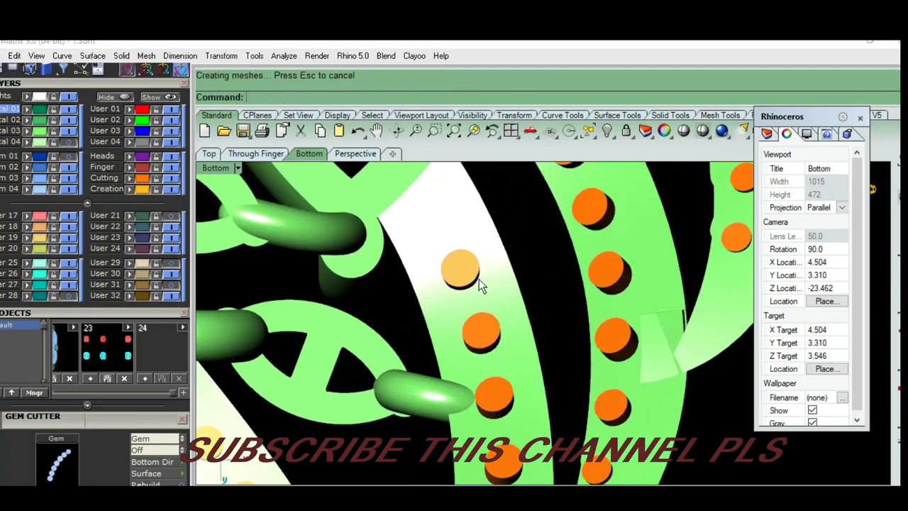
mouse_move(478, 278)
ctrl+shift+right_down()
mouse_move(599, 361)
mouse_move(533, 379)
mouse_move(339, 377)
ctrl+shift+right_up()
Step: Take one orange gem cutter out of the GemCutters group and hide its isocurves
scroll(390, 363, up, 2)
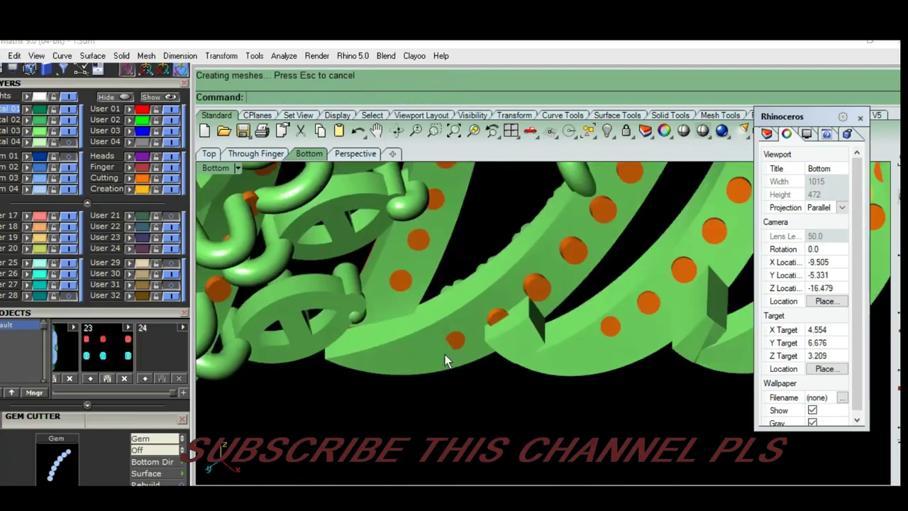
scroll(468, 340, up, 3)
click(495, 313)
click(541, 358)
mouse_move(541, 361)
ctrl+shift+right_down()
mouse_move(514, 382)
mouse_move(466, 374)
ctrl+shift+right_up()
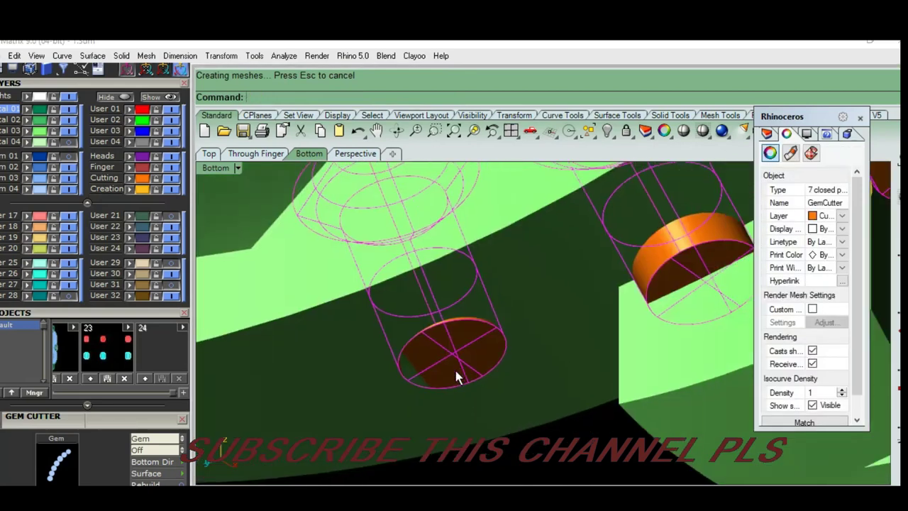
text(moveFromGroup)
key(Return)
click(484, 344)
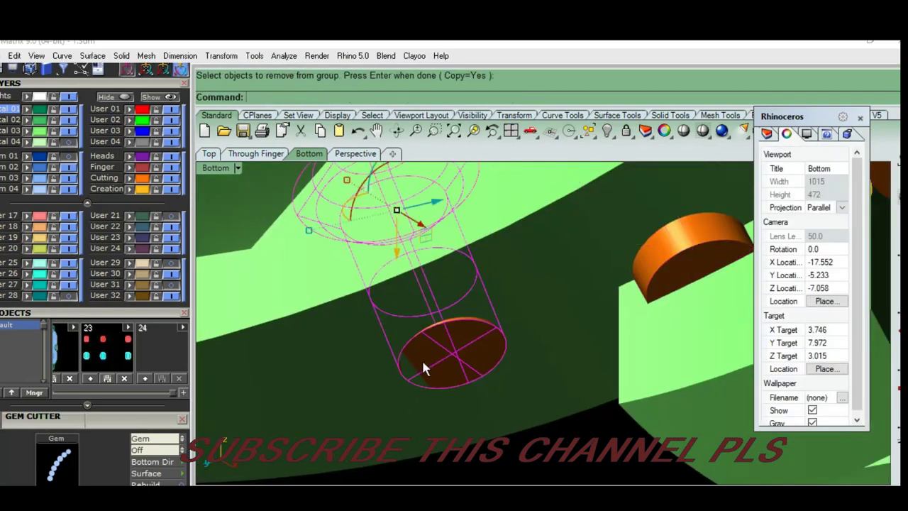
mouse_move(421, 358)
ctrl+shift+right_down()
mouse_move(445, 388)
mouse_move(649, 358)
mouse_move(811, 380)
ctrl+shift+right_up()
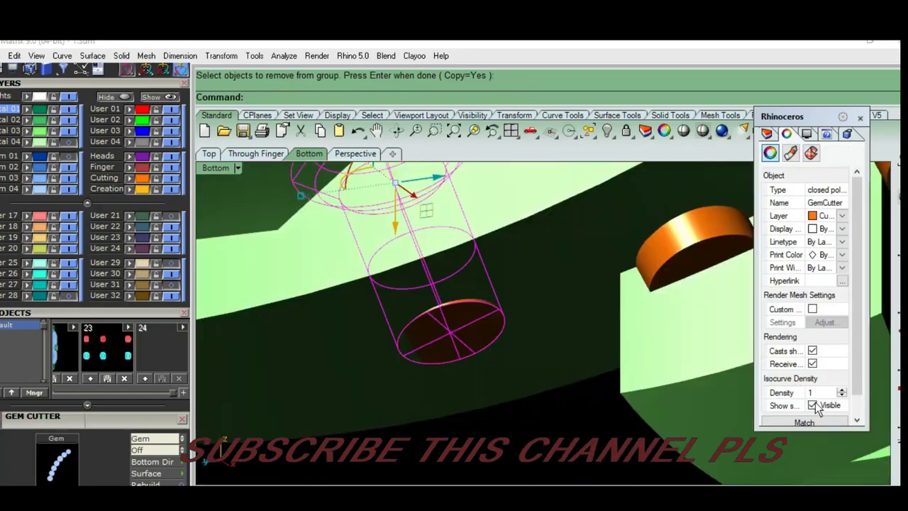
click(812, 405)
mouse_move(538, 369)
ctrl+shift+right_down()
mouse_move(385, 371)
mouse_move(448, 362)
mouse_move(456, 397)
mouse_move(448, 361)
ctrl+shift+right_up()
Step: Stretch that cutter along its axis with object snaps so it extends further
text(St)
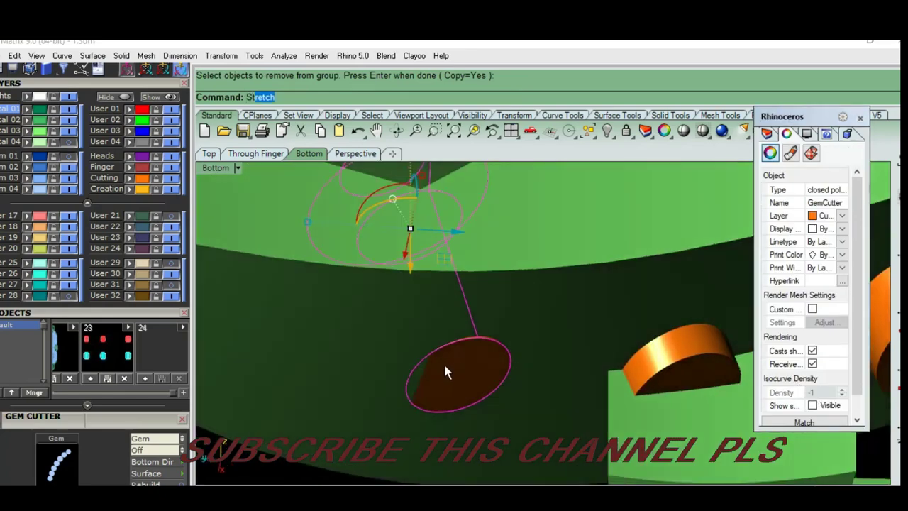
key(Return)
scroll(470, 340, up, 3)
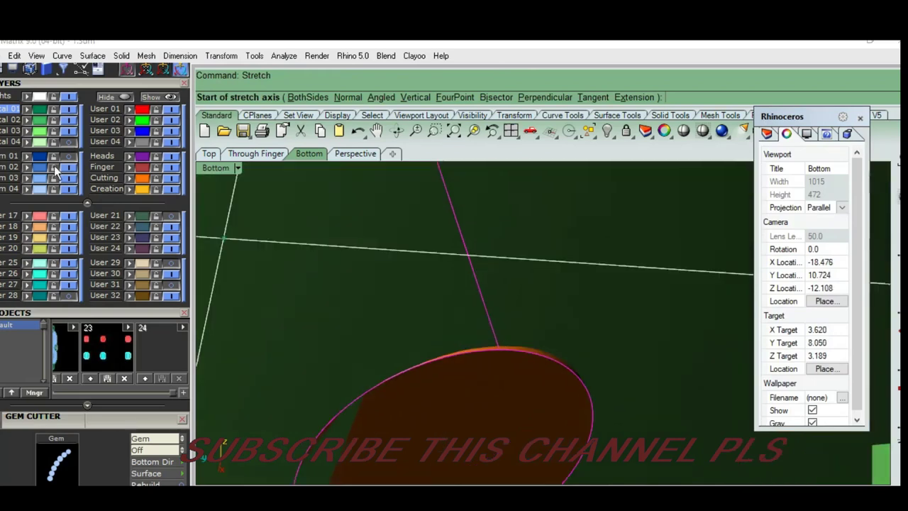
scroll(92, 85, up, 5)
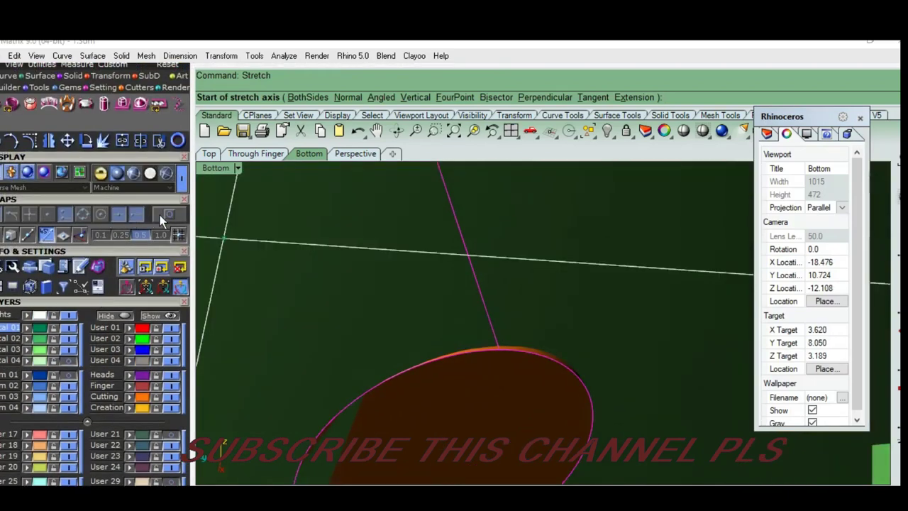
click(163, 215)
click(506, 320)
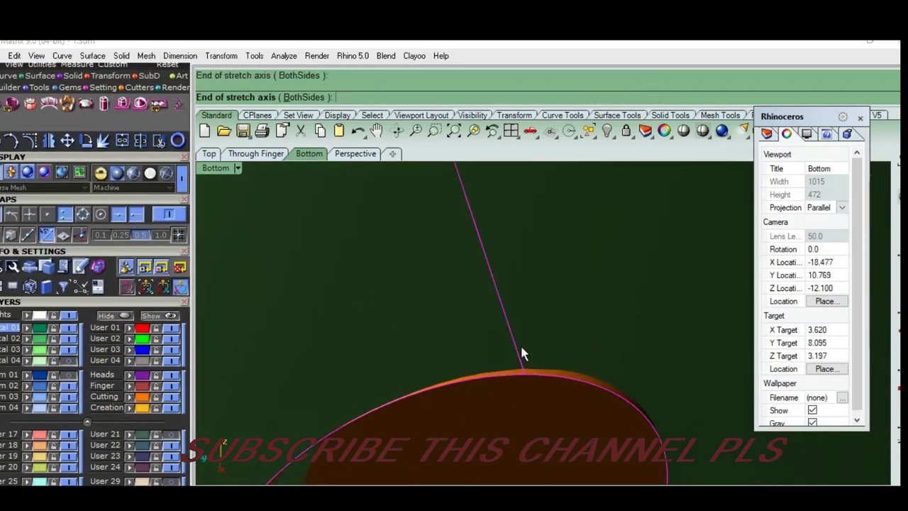
click(524, 358)
click(528, 379)
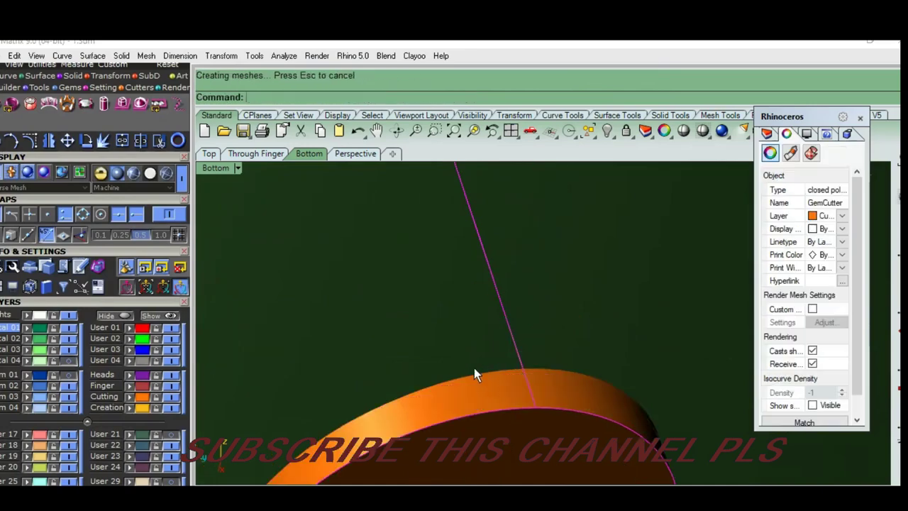
scroll(474, 368, down, 5)
mouse_move(440, 386)
right_down()
mouse_move(404, 311)
mouse_move(412, 418)
right_up()
scroll(412, 418, up, 3)
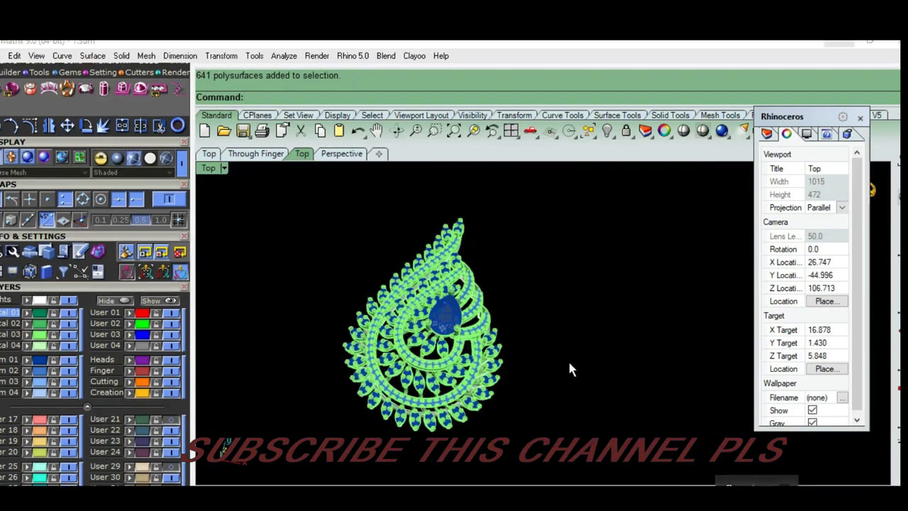
Step: Show the pendant in Machine display mode from a low tilted view
mouse_move(567, 358)
right_down()
mouse_move(447, 310)
mouse_move(523, 252)
mouse_move(554, 372)
mouse_move(582, 309)
mouse_move(496, 234)
right_up()
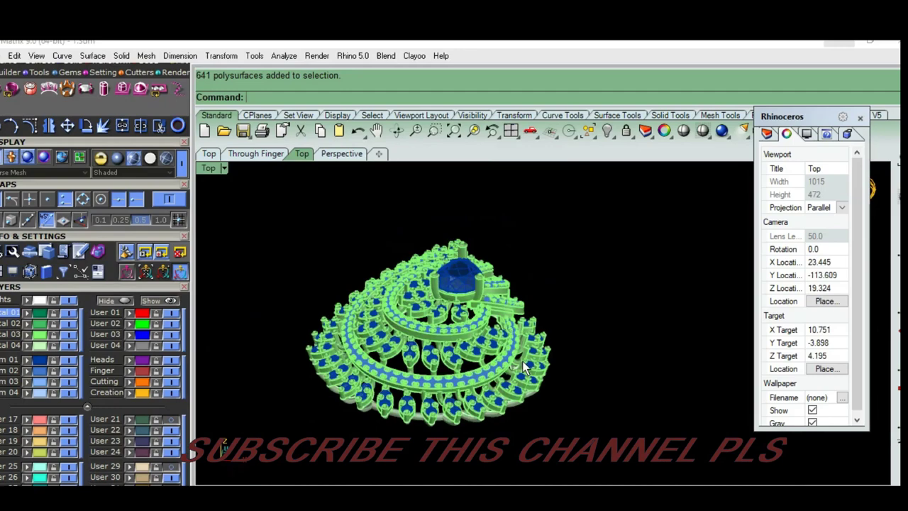
click(208, 168)
click(285, 314)
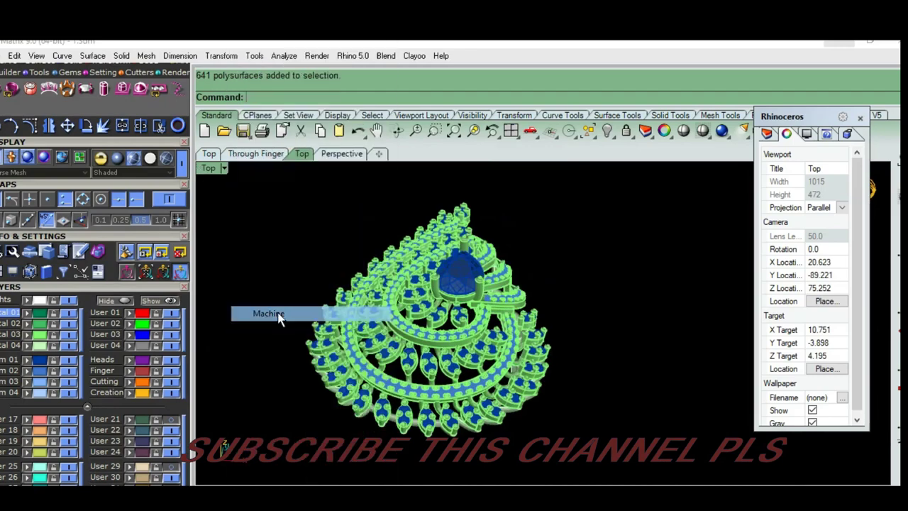
mouse_move(536, 389)
right_down()
mouse_move(417, 259)
mouse_move(534, 232)
mouse_move(674, 307)
mouse_move(614, 384)
mouse_move(516, 340)
mouse_move(498, 265)
right_up()
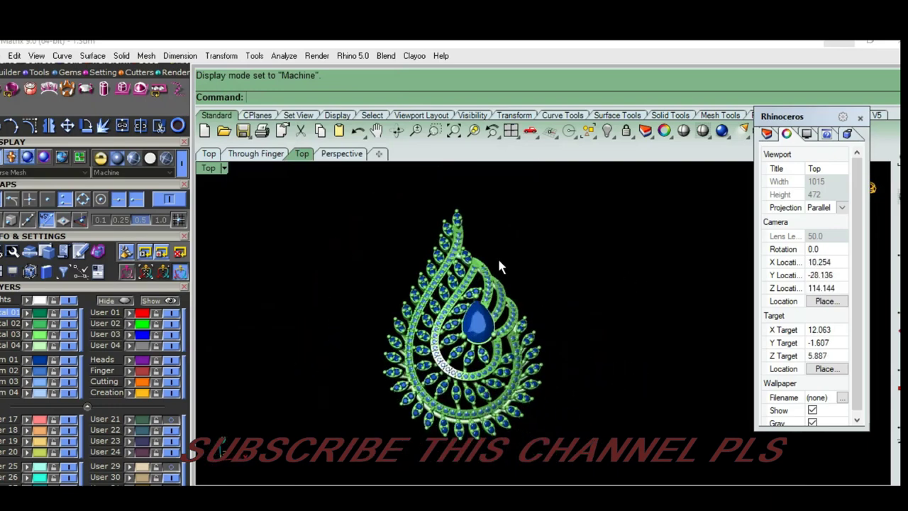
Step: Select all 641 polysurfaces and measure their volume: 494.82607 cubic millimetres
click(586, 134)
click(608, 213)
mouse_move(567, 327)
right_down()
mouse_move(566, 390)
mouse_move(554, 383)
right_up()
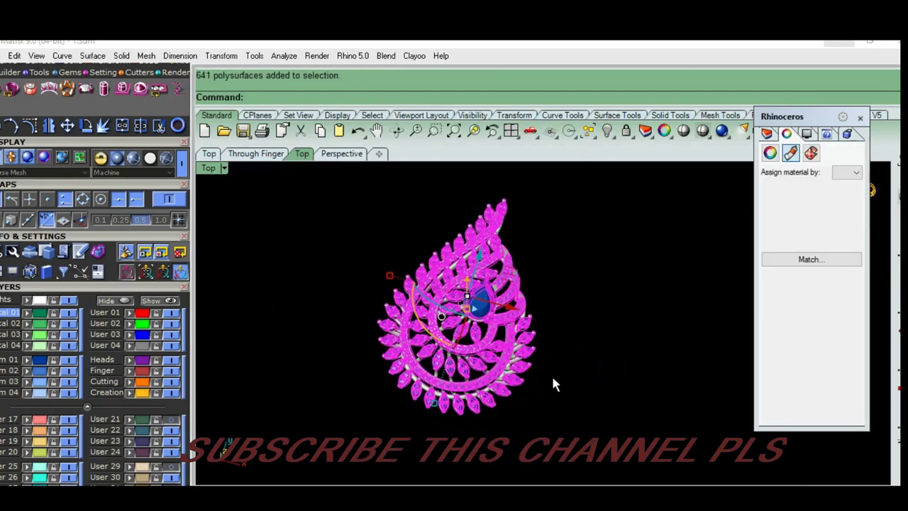
text(VOLUME)
key(Return)
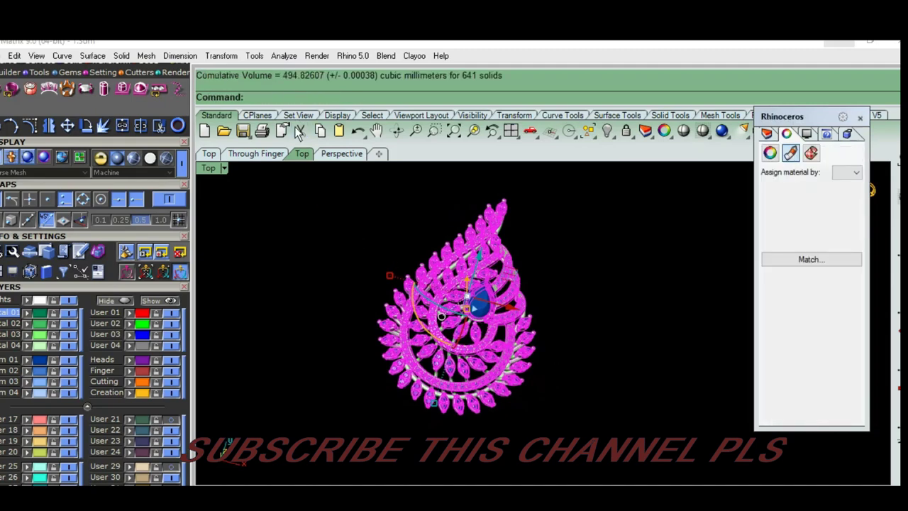
click(387, 454)
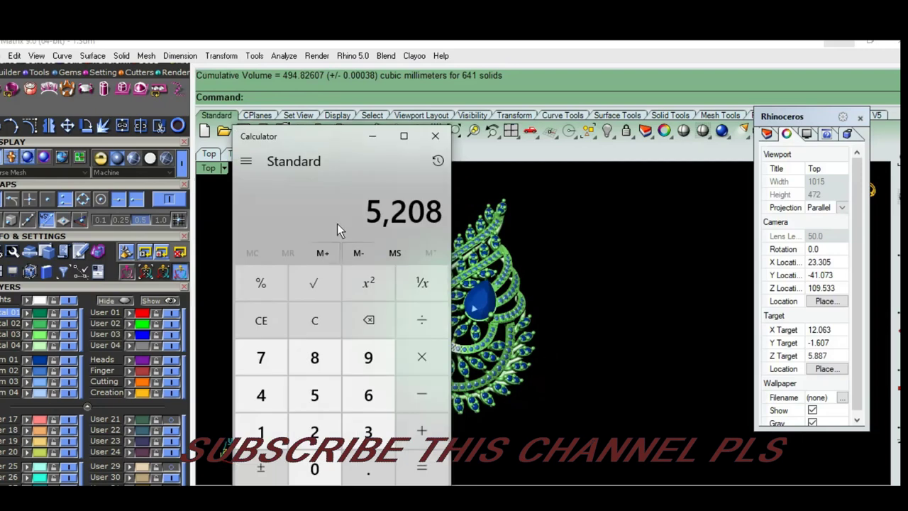
Step: Paste the 494.82607 volume into Calculator, multiply by 12 to get 5,937.91284, then minimise it
key(Escape)
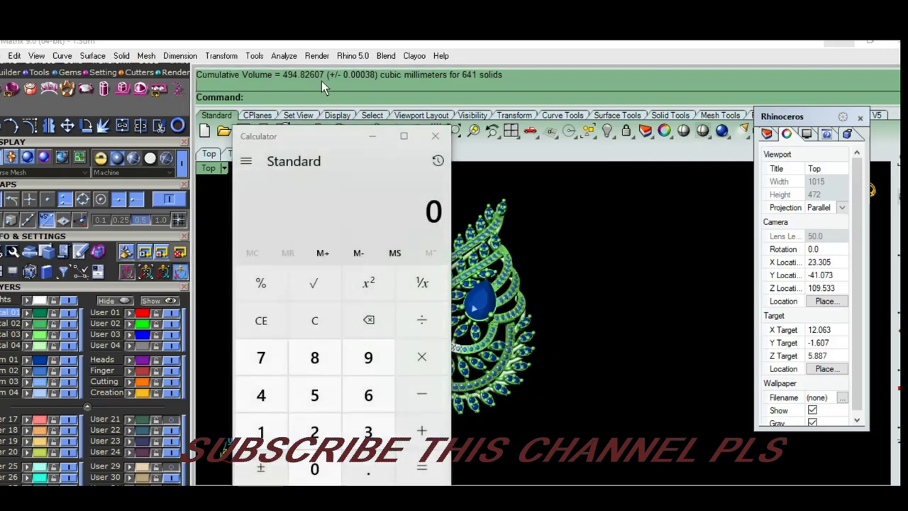
drag(323, 75, 300, 75)
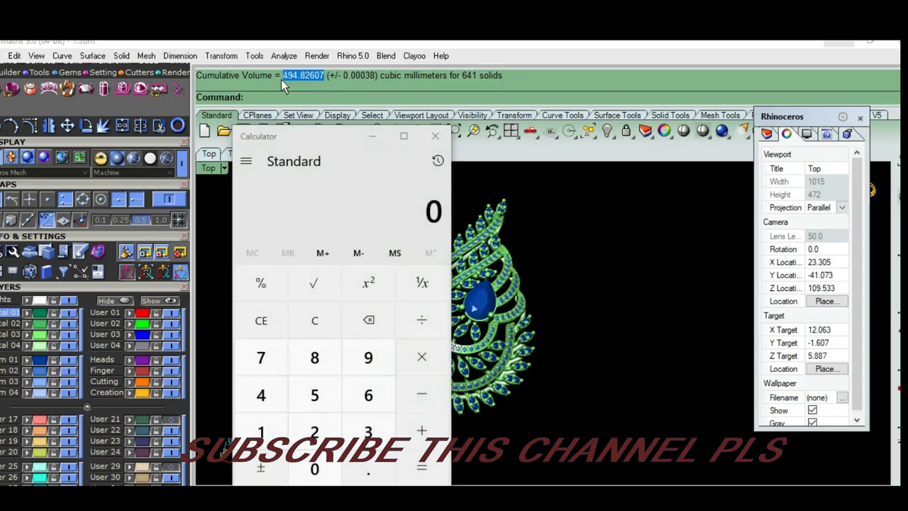
click(328, 216)
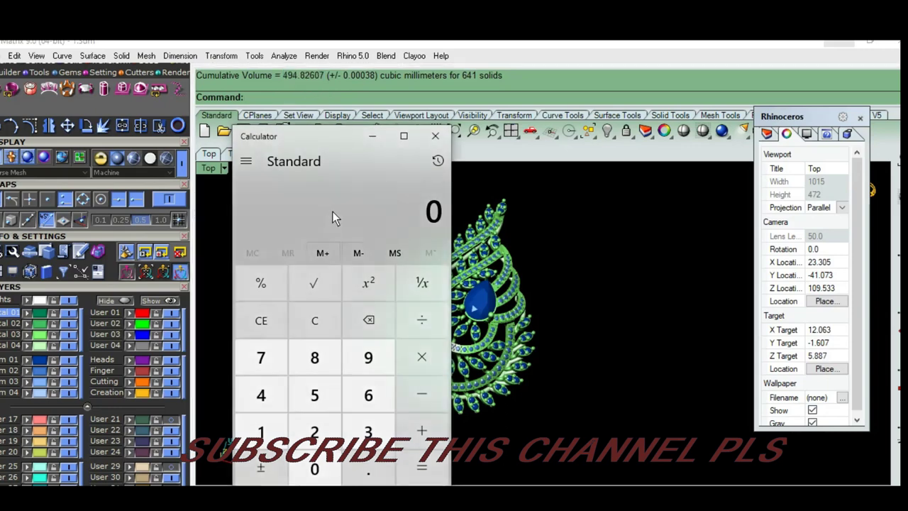
text(494.82607)
key(asterisk)
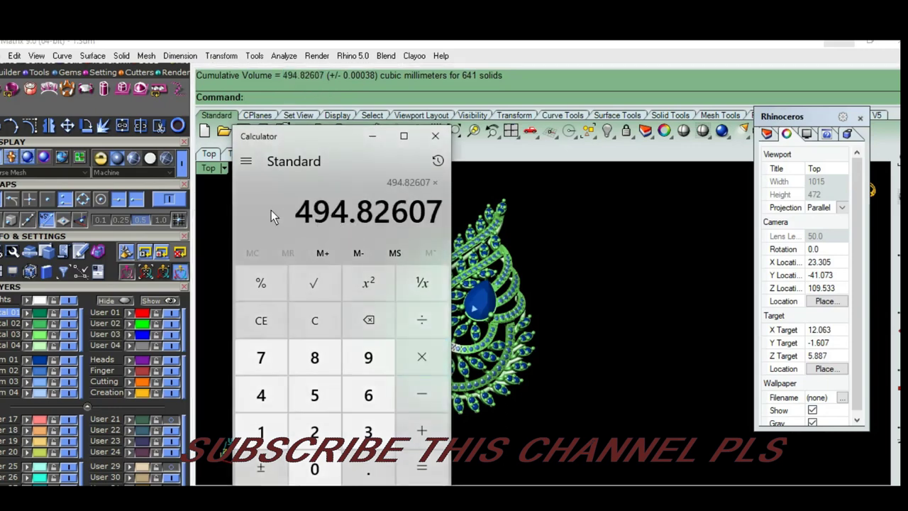
text(12)
key(Return)
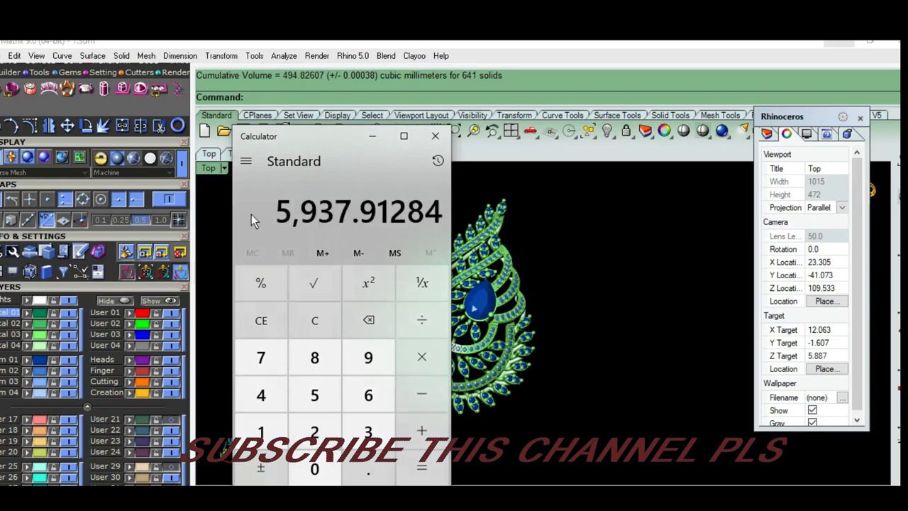
click(380, 138)
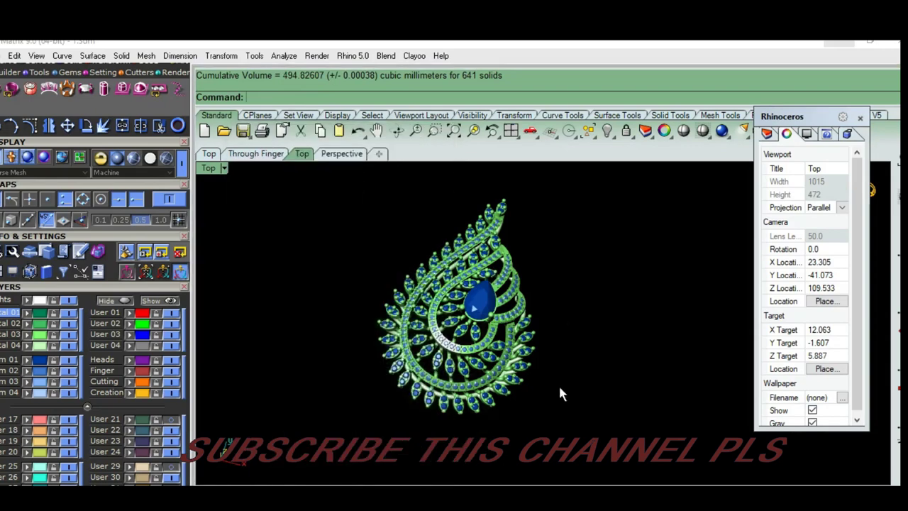
Step: Return to a top-down view and briefly inspect the 102 stone instances
mouse_move(558, 383)
right_down()
mouse_move(608, 284)
mouse_move(389, 301)
right_up()
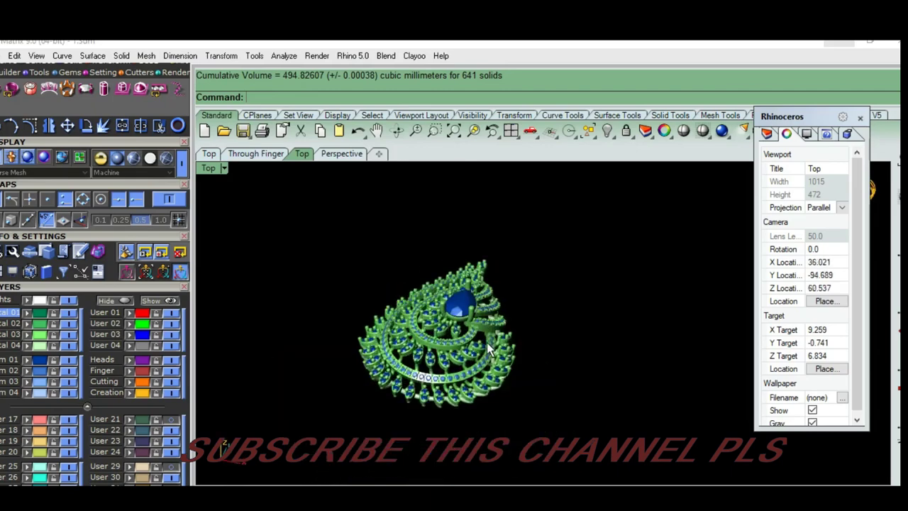
click(215, 170)
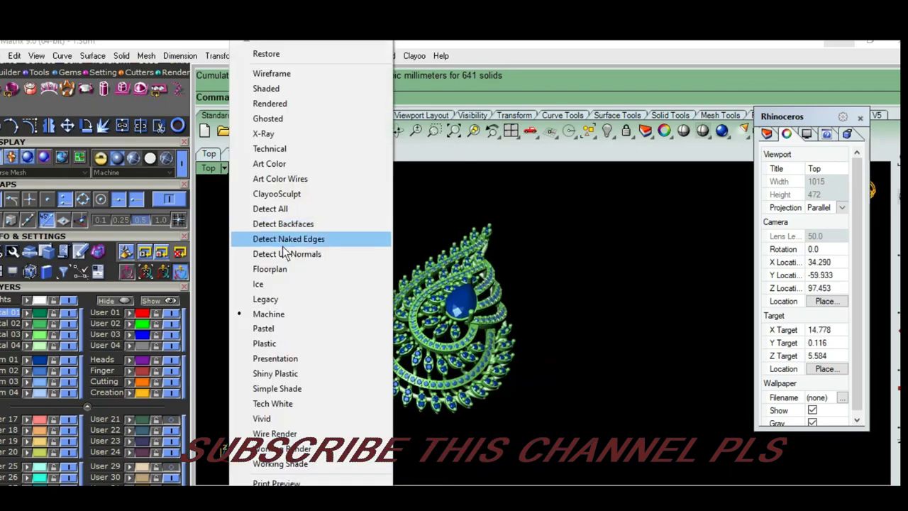
click(399, 310)
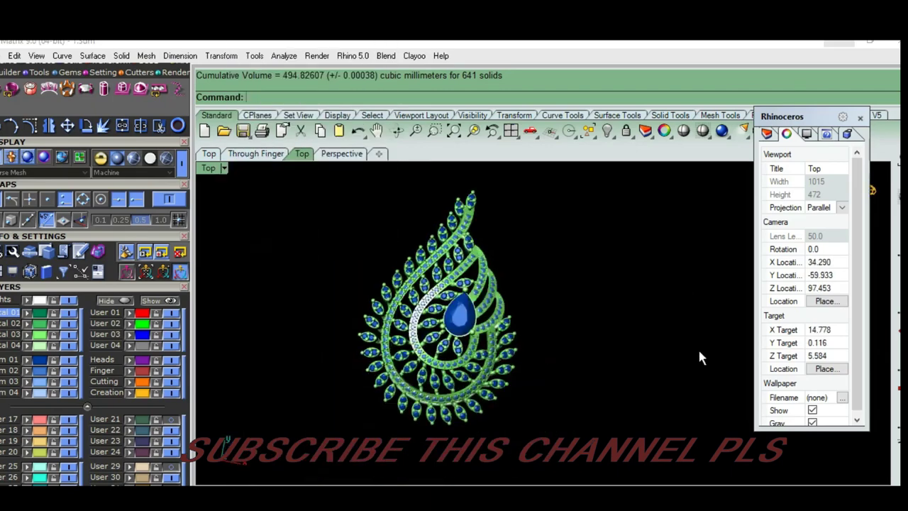
scroll(523, 354, up, 2)
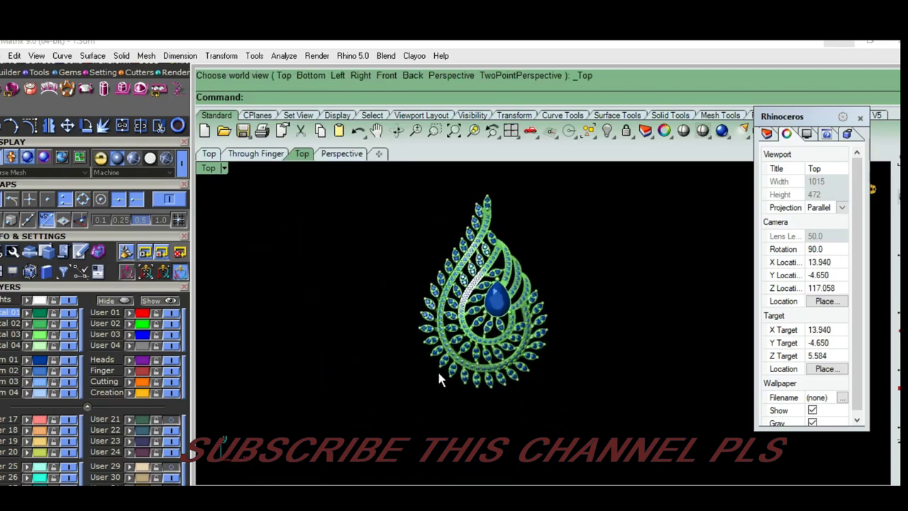
click(37, 370)
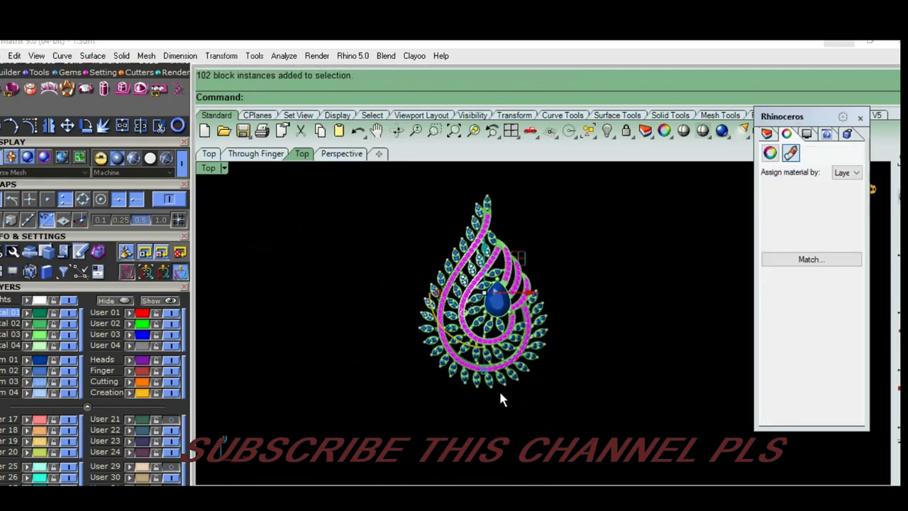
mouse_move(498, 389)
right_down()
mouse_move(491, 407)
mouse_move(488, 385)
right_up()
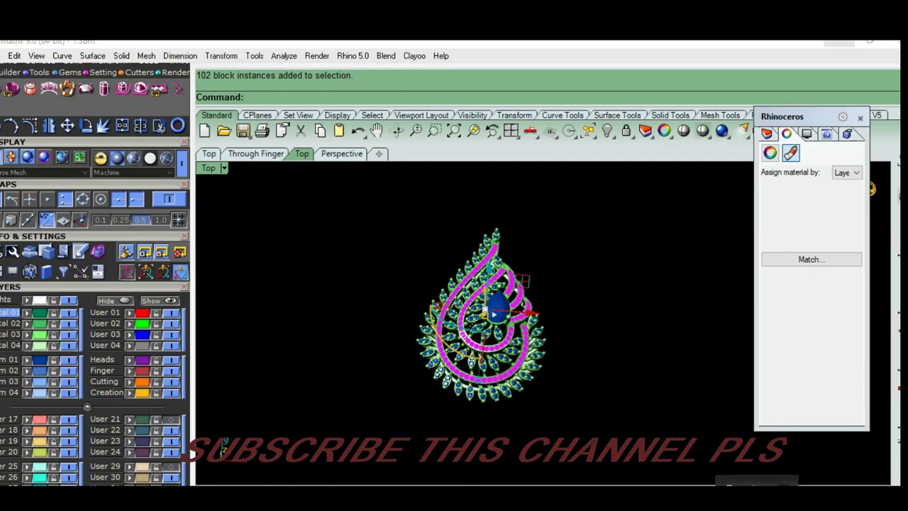
key(Escape)
scroll(599, 297, up, 3)
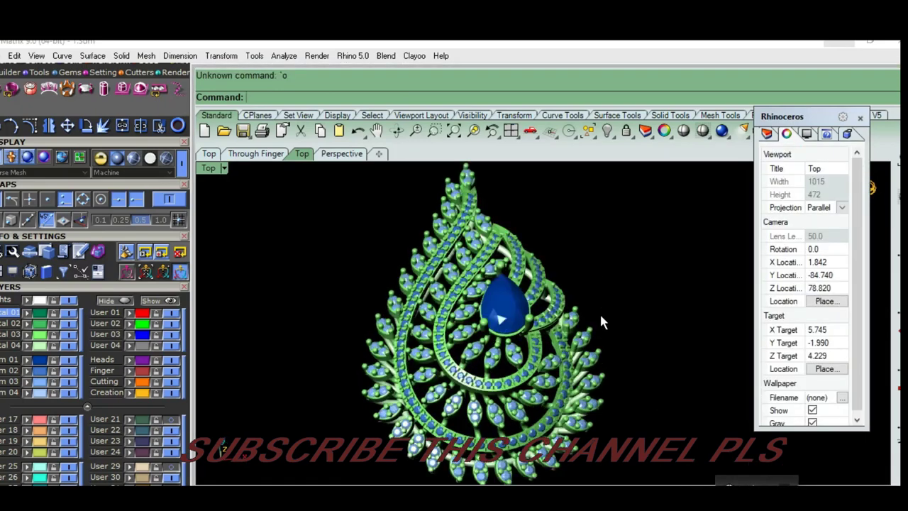
mouse_move(599, 312)
right_down()
mouse_move(497, 293)
mouse_move(475, 236)
mouse_move(437, 259)
mouse_move(703, 296)
mouse_move(575, 368)
mouse_move(560, 426)
mouse_move(497, 397)
right_up()
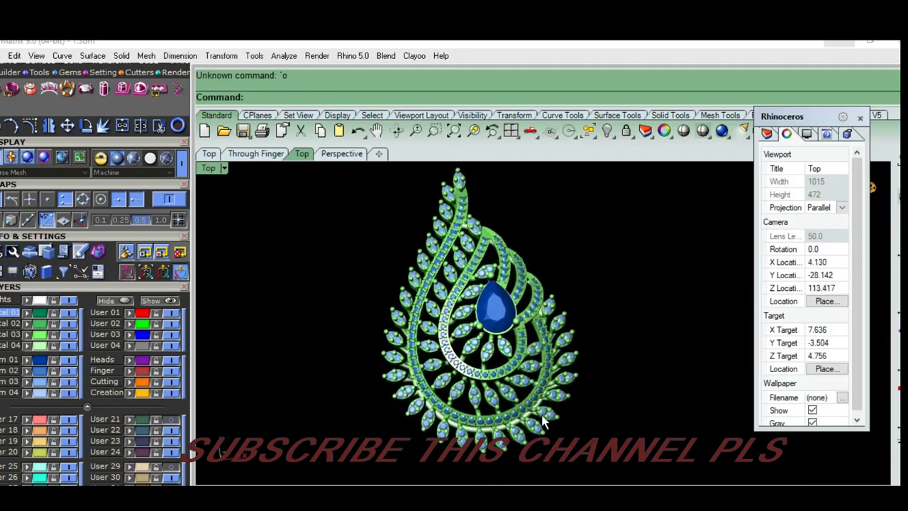
Step: Assign New material 001 by object to all 641 polysurfaces of the pendant
click(589, 134)
click(604, 223)
right_drag(616, 342, 577, 296)
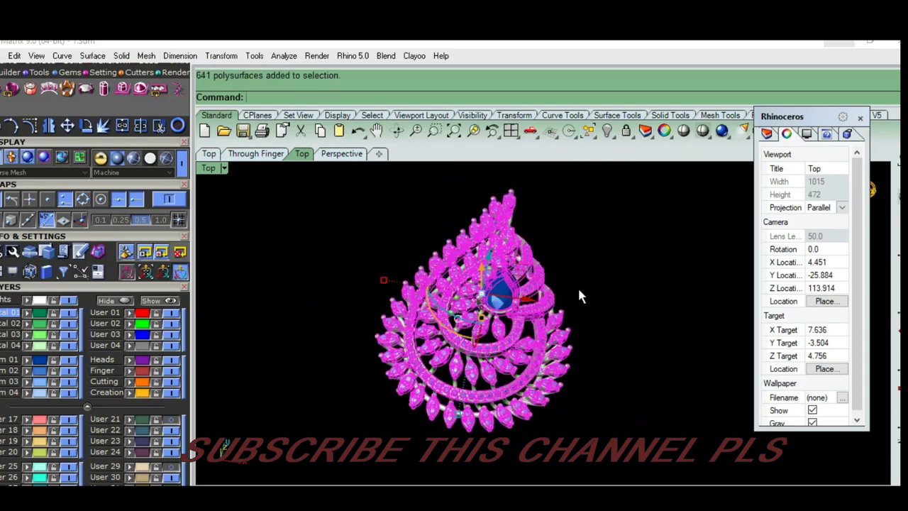
click(848, 172)
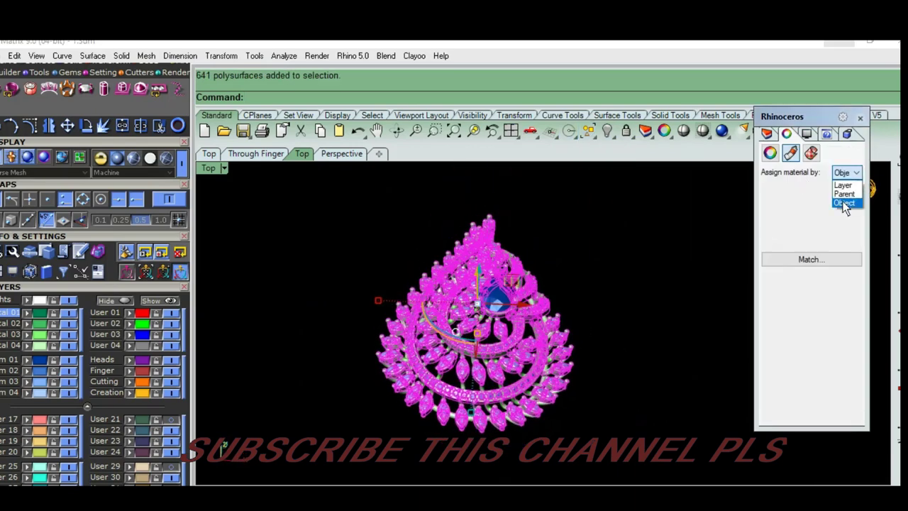
click(844, 203)
click(645, 132)
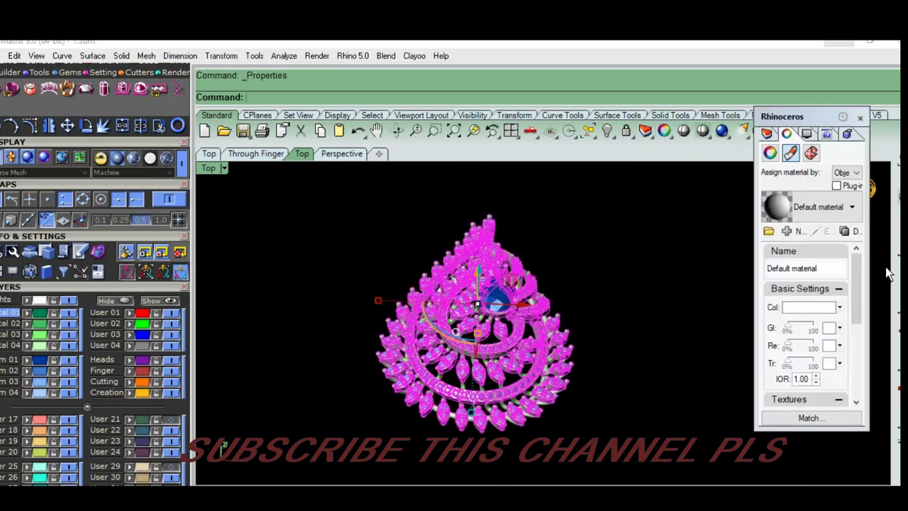
click(850, 207)
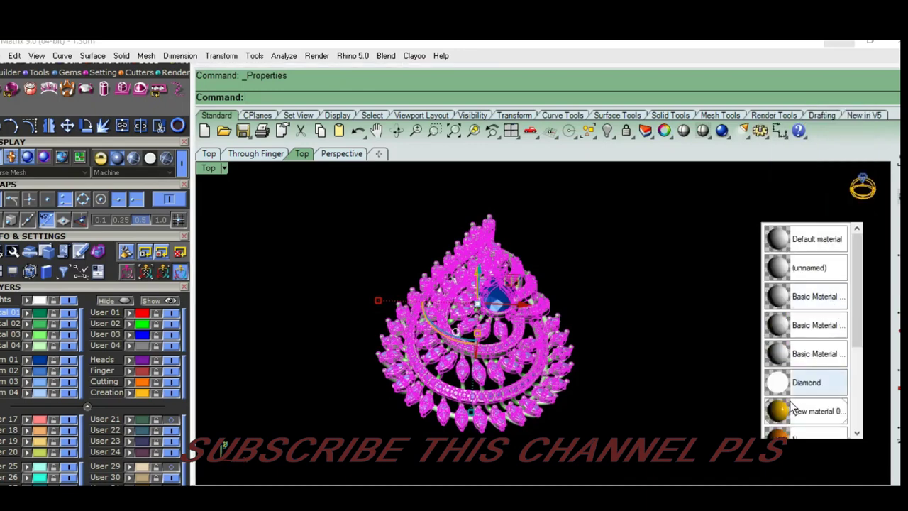
click(789, 413)
click(641, 350)
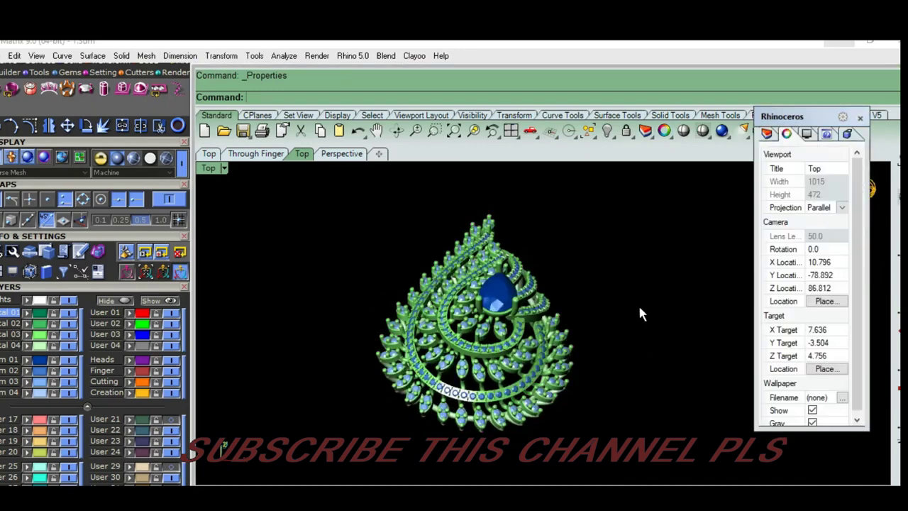
Step: Switch the Top view to Rendered display to see the yellow gold
click(211, 168)
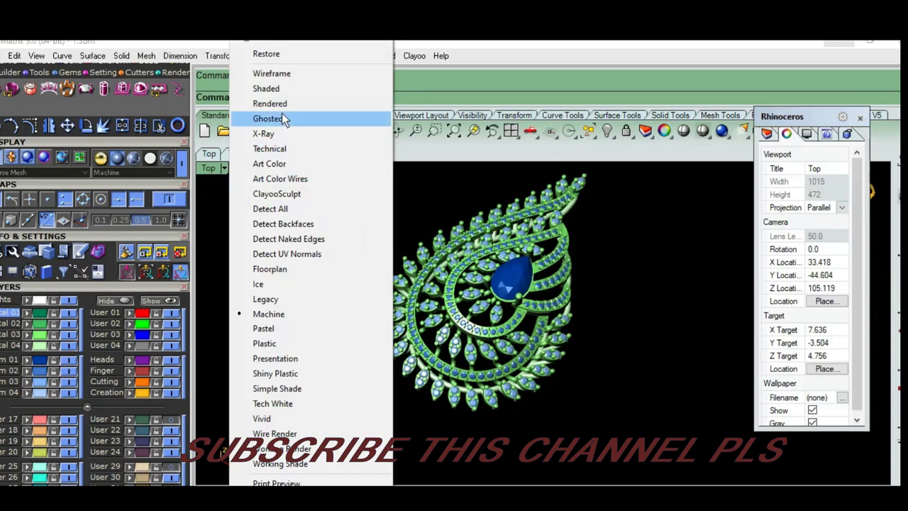
click(284, 103)
mouse_move(648, 345)
right_down()
mouse_move(628, 188)
mouse_move(661, 374)
mouse_move(578, 358)
right_up()
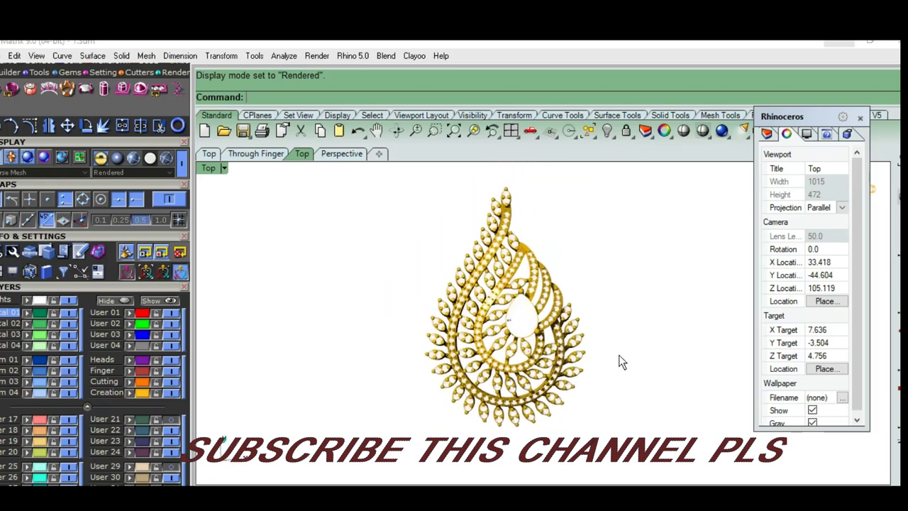
Step: Give the 104 side stones an object material with the Diamond bitmap as environment texture
click(39, 382)
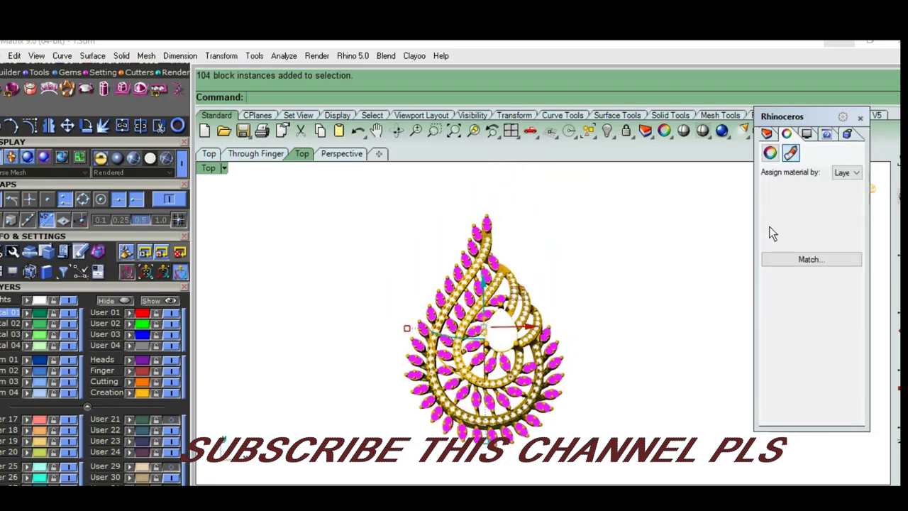
click(847, 171)
click(844, 201)
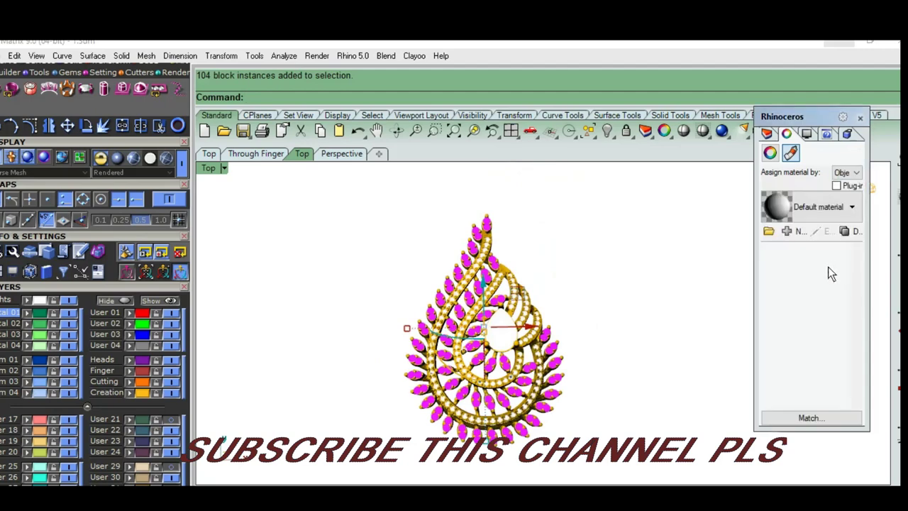
scroll(782, 384, down, 5)
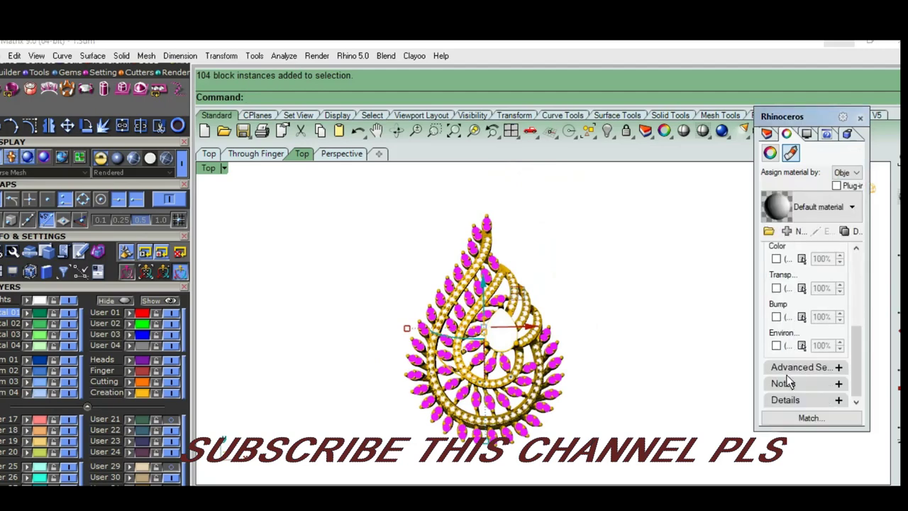
click(776, 346)
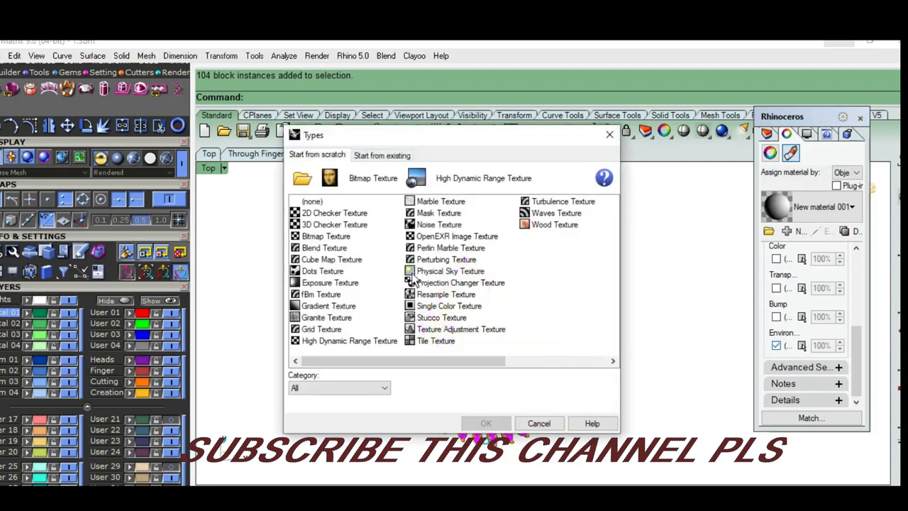
click(302, 179)
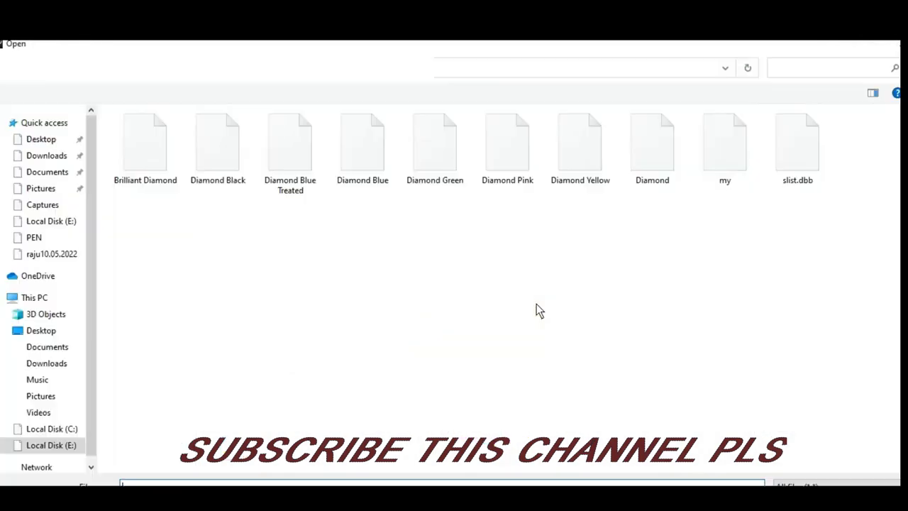
click(643, 158)
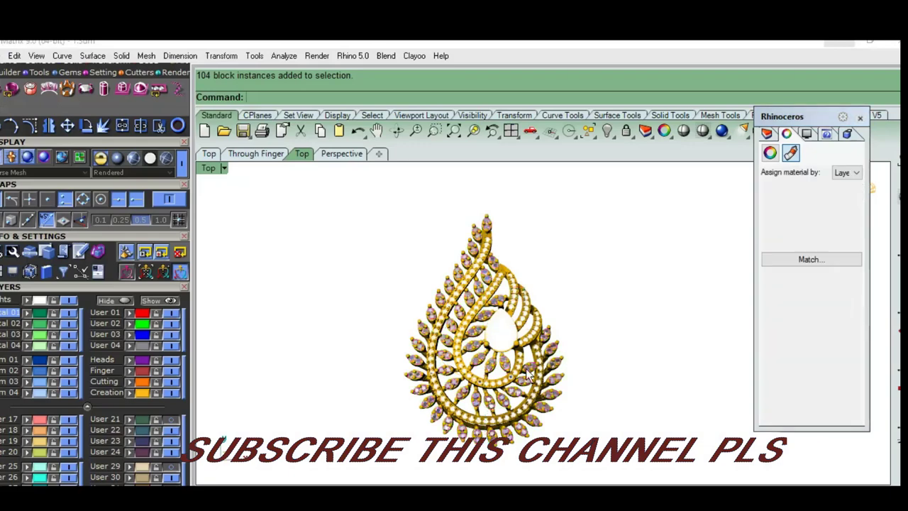
ctrl+shift+right_drag(501, 366, 317, 406)
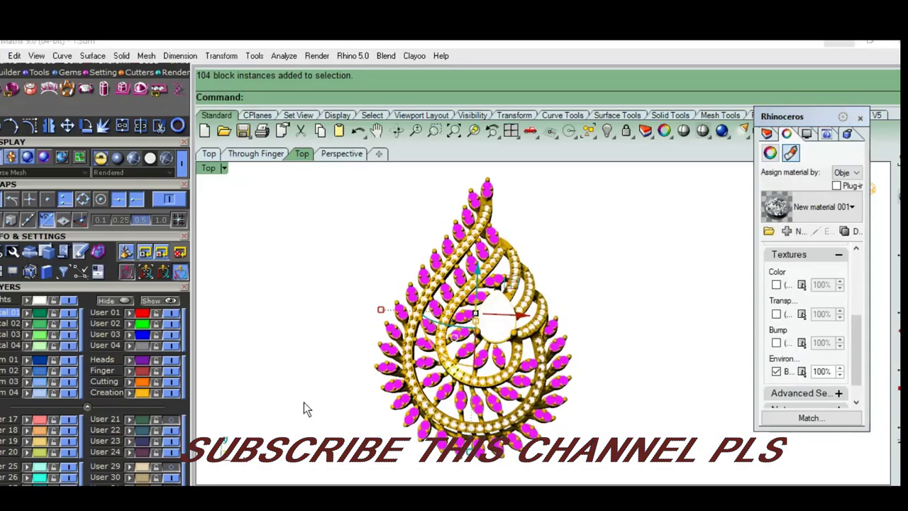
Step: Assign the other 102 stones New material 002 using the Diamond image as environment texture
click(53, 385)
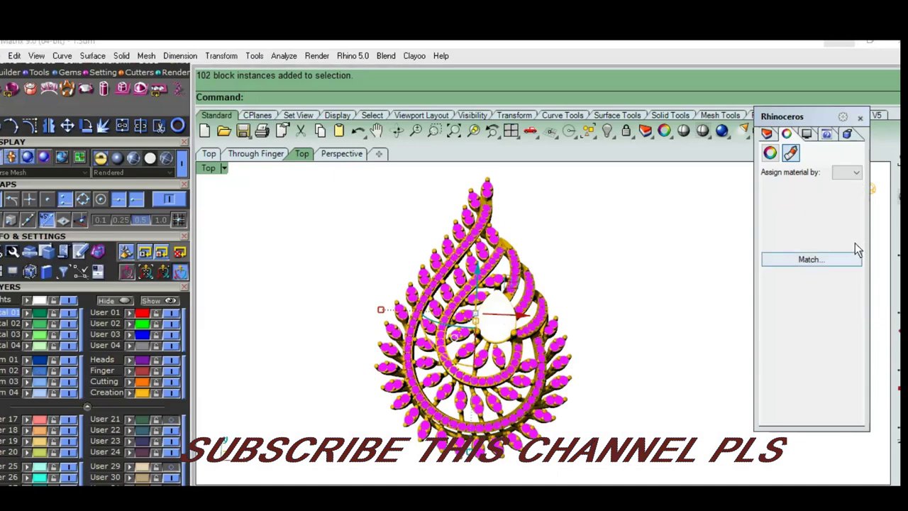
click(851, 172)
click(844, 200)
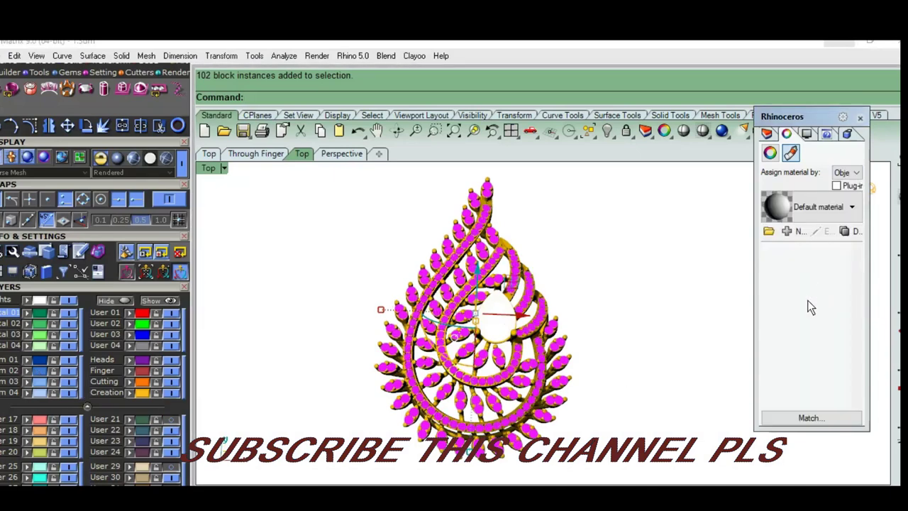
click(775, 372)
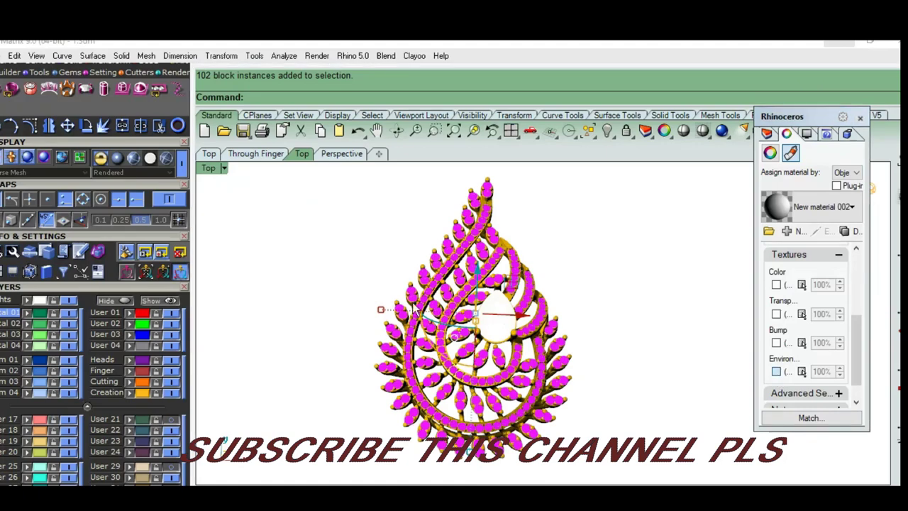
click(304, 179)
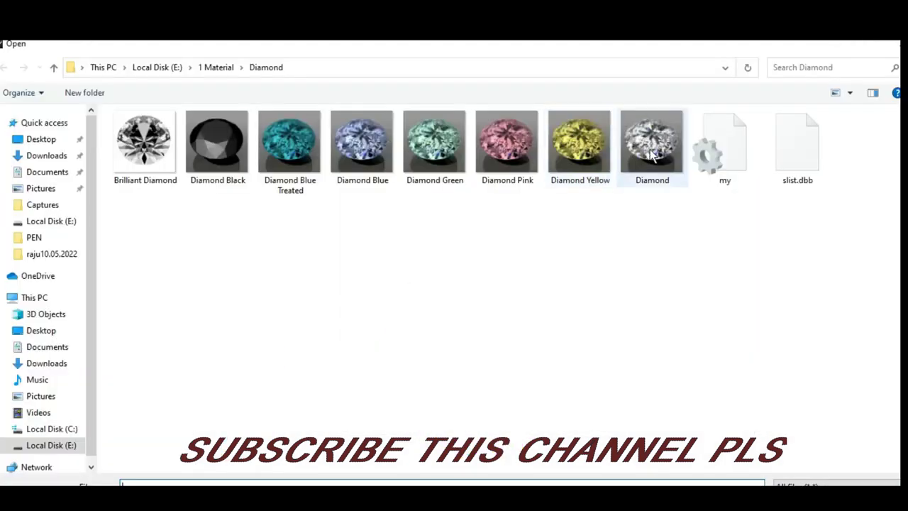
click(652, 145)
key(Return)
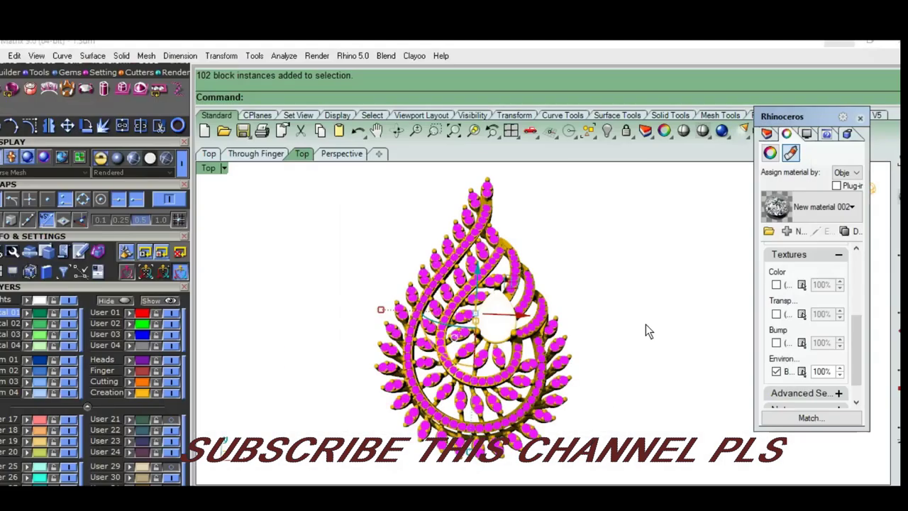
Step: Give the pear centre stone its own object material with an environment texture
click(496, 315)
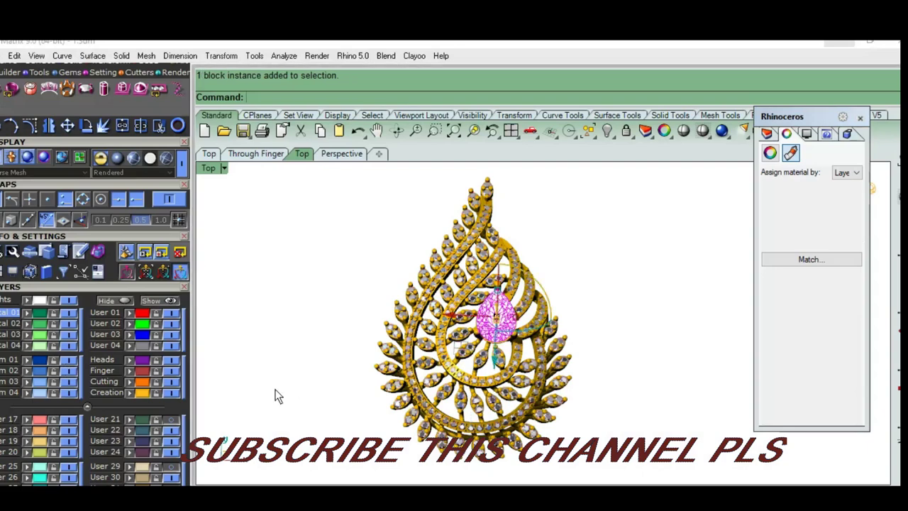
click(858, 174)
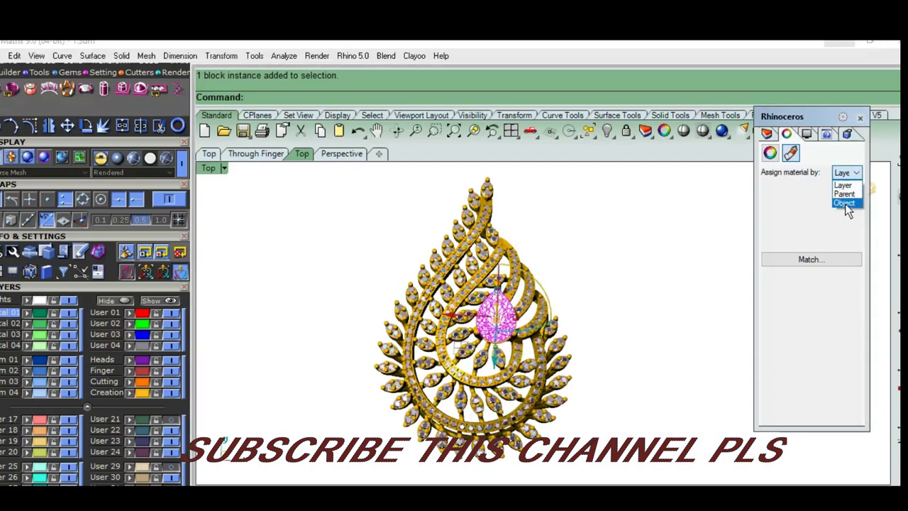
click(844, 203)
click(777, 373)
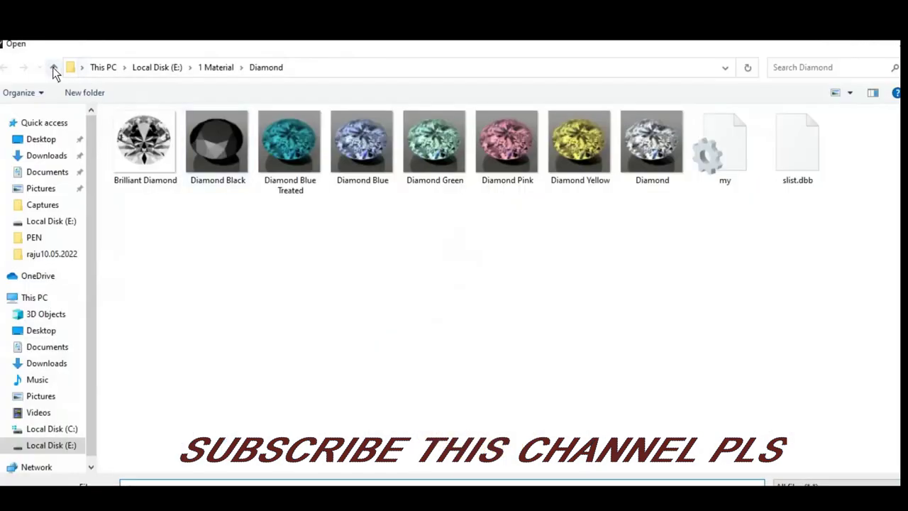
Step: Browse the 1 Material texture folder looking for a blue gem image
click(54, 67)
click(698, 252)
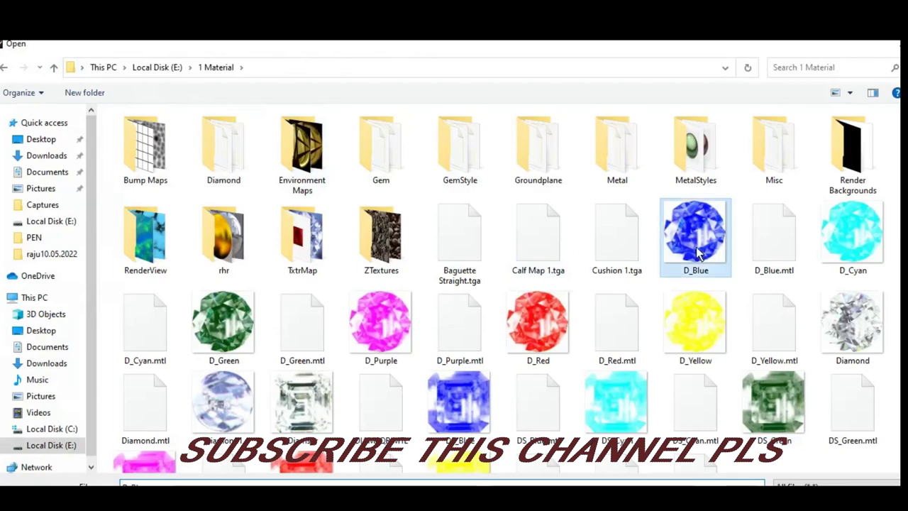
scroll(769, 162, down, 2)
scroll(770, 162, down, 1)
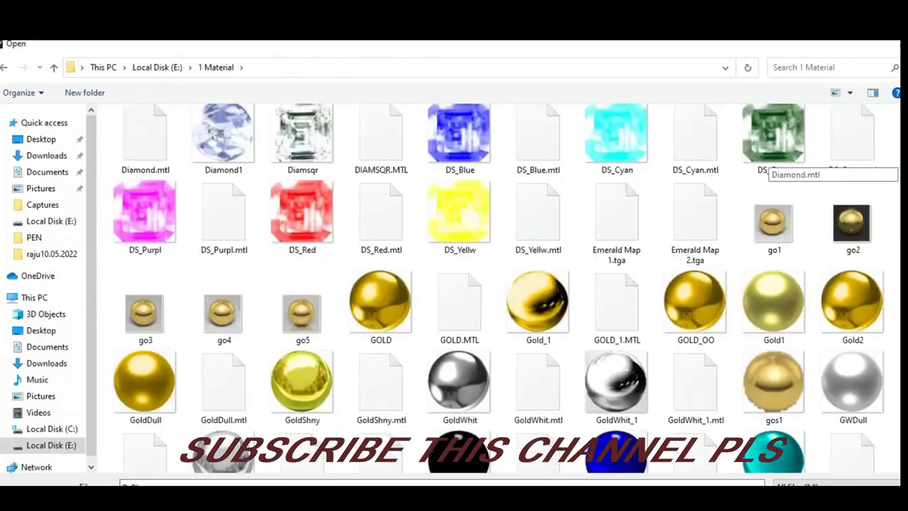
scroll(770, 162, down, 1)
scroll(769, 161, down, 1)
scroll(770, 162, down, 1)
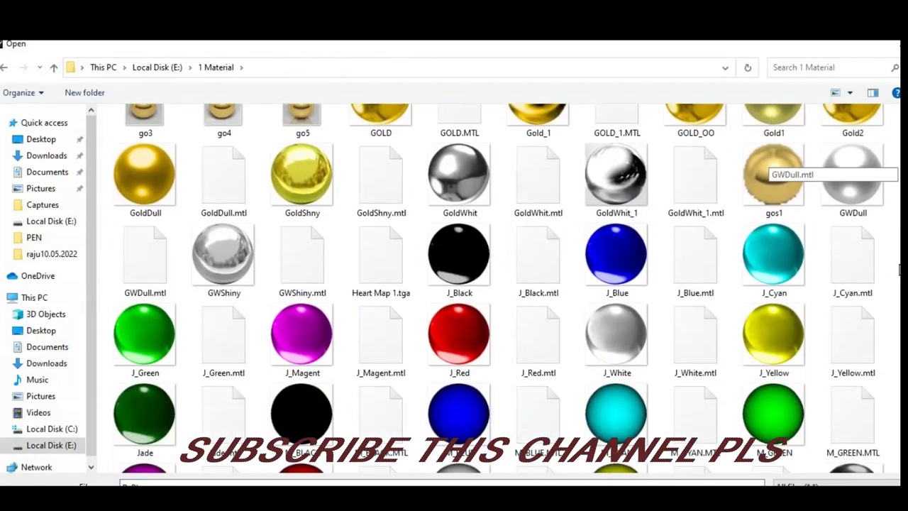
mouse_move(898, 270)
mouse_down()
mouse_move(894, 390)
mouse_move(897, 316)
mouse_up()
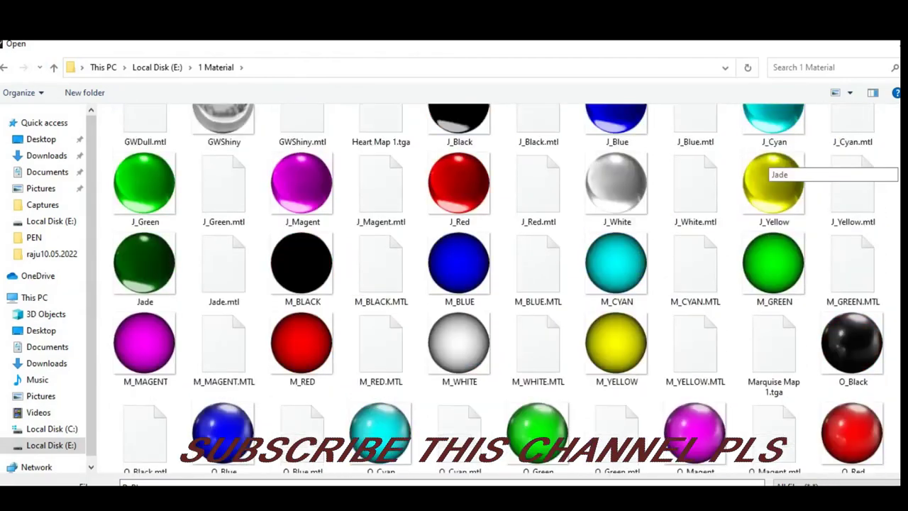
scroll(770, 166, up, 1)
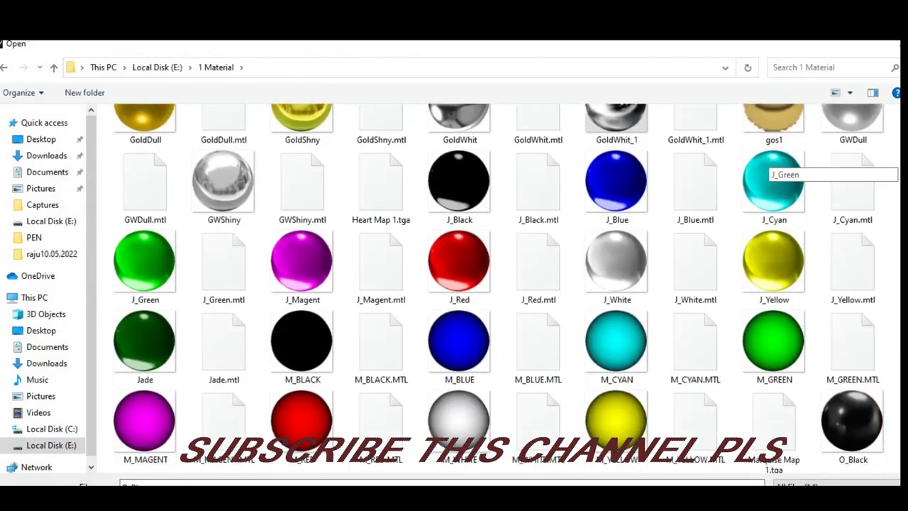
scroll(769, 166, down, 1)
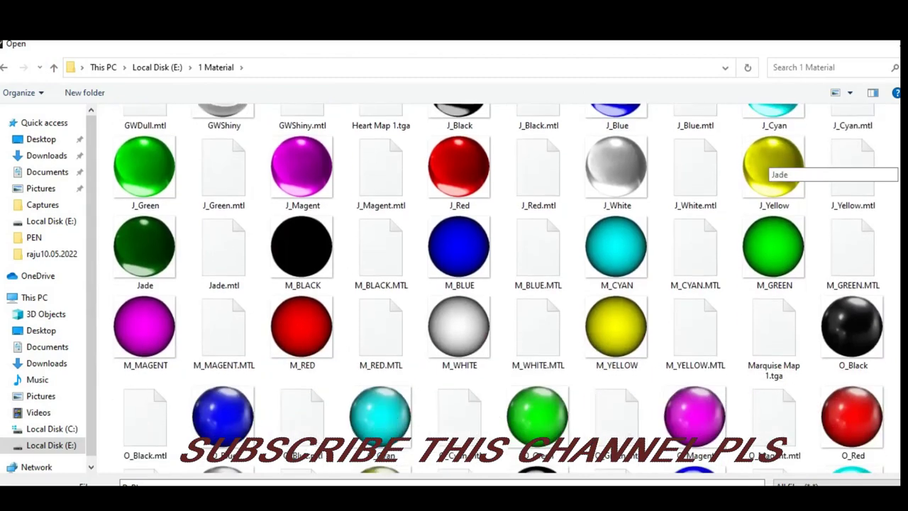
scroll(770, 167, down, 1)
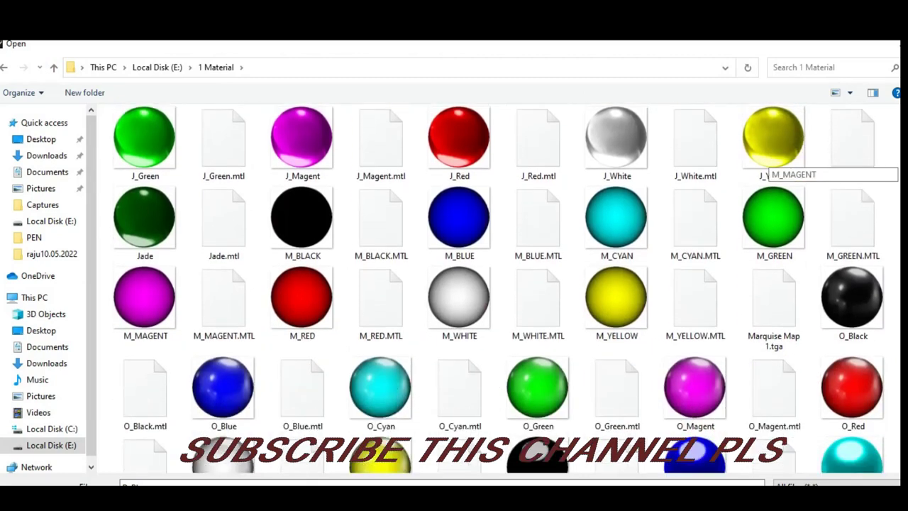
scroll(769, 166, up, 1)
scroll(769, 167, up, 1)
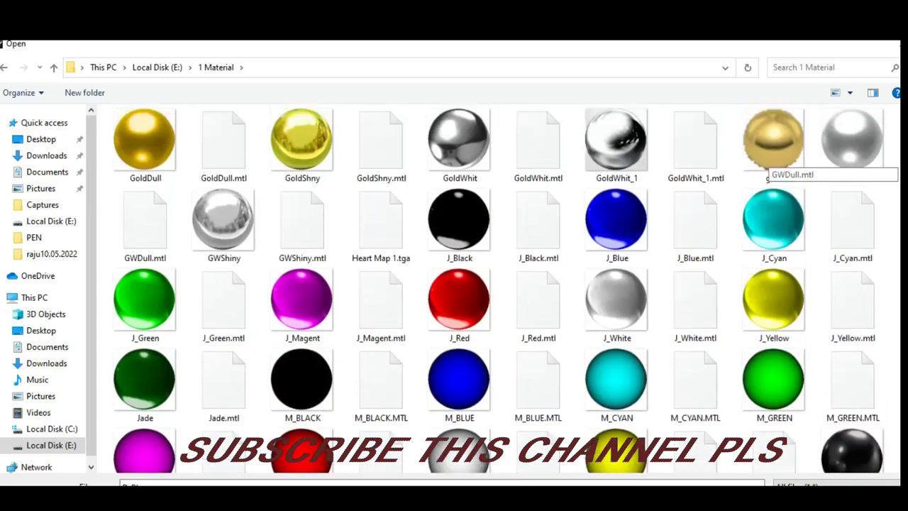
scroll(770, 167, down, 1)
scroll(769, 167, down, 1)
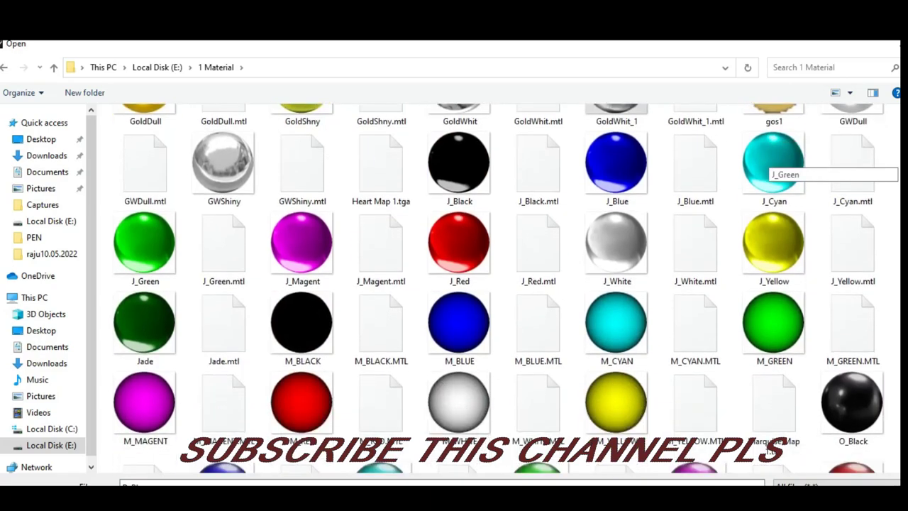
scroll(769, 167, down, 2)
scroll(769, 167, down, 2)
scroll(770, 167, down, 2)
scroll(769, 167, down, 1)
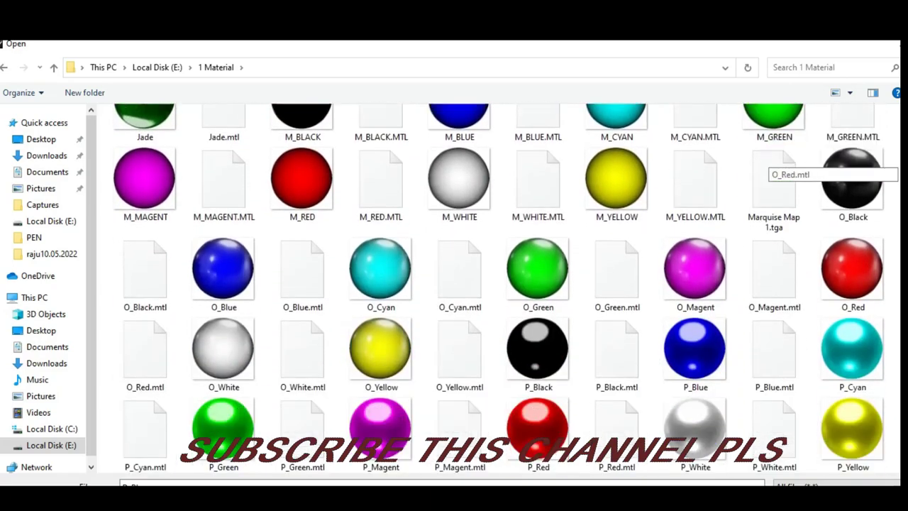
scroll(769, 166, down, 3)
scroll(769, 167, down, 2)
scroll(769, 166, down, 1)
scroll(769, 167, down, 1)
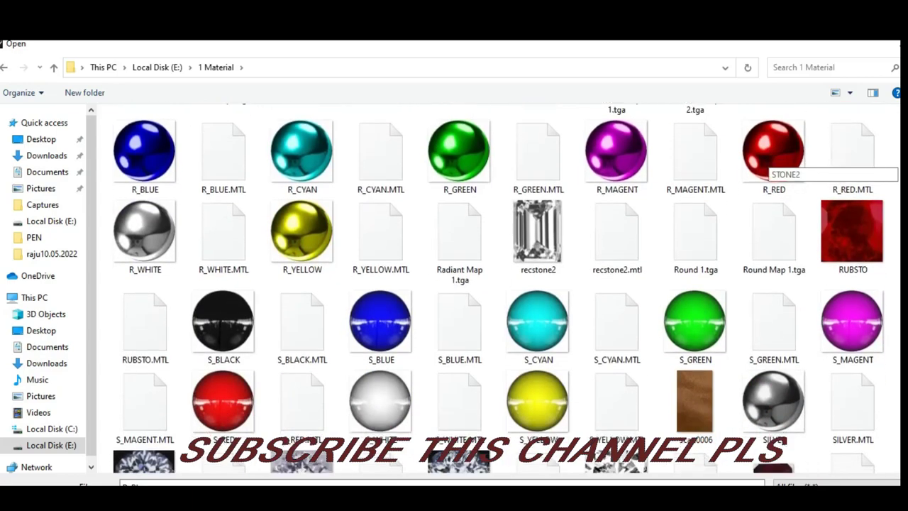
scroll(769, 167, down, 2)
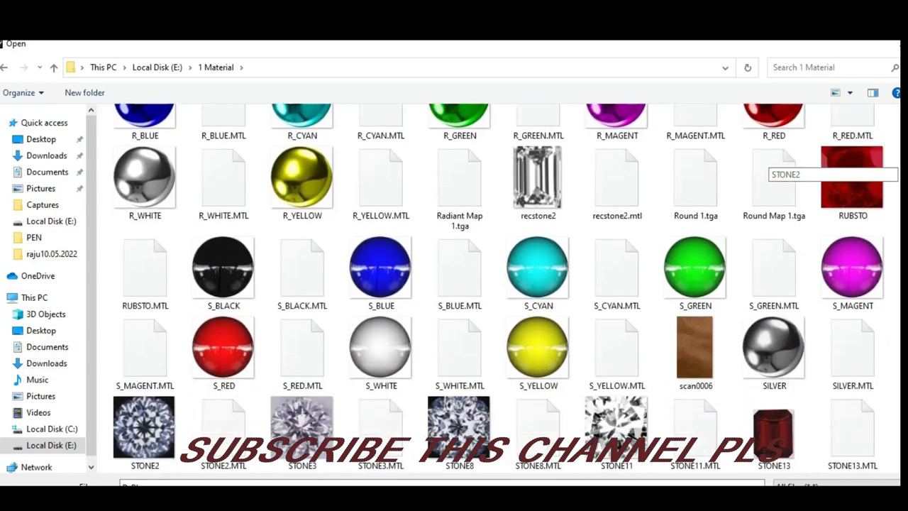
scroll(770, 167, up, 5)
scroll(769, 167, up, 10)
scroll(769, 167, up, 5)
scroll(769, 167, up, 2)
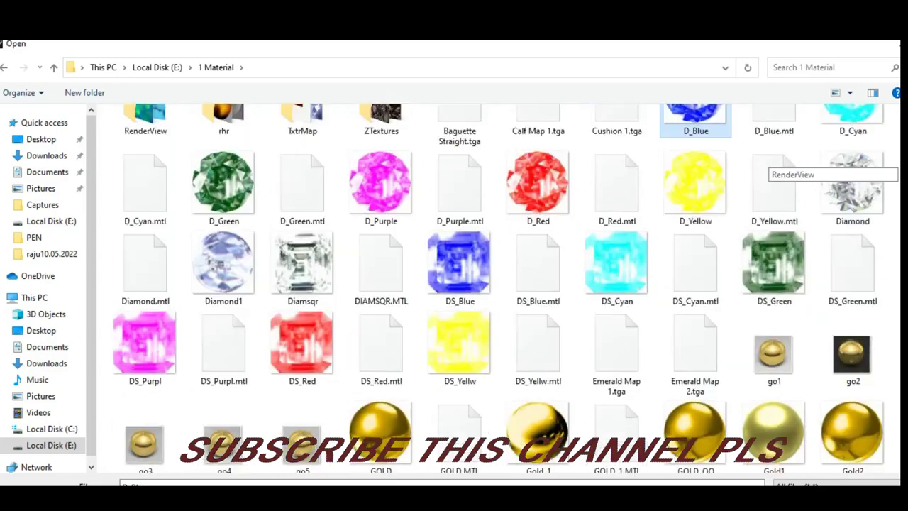
scroll(769, 170, up, 2)
scroll(770, 171, up, 1)
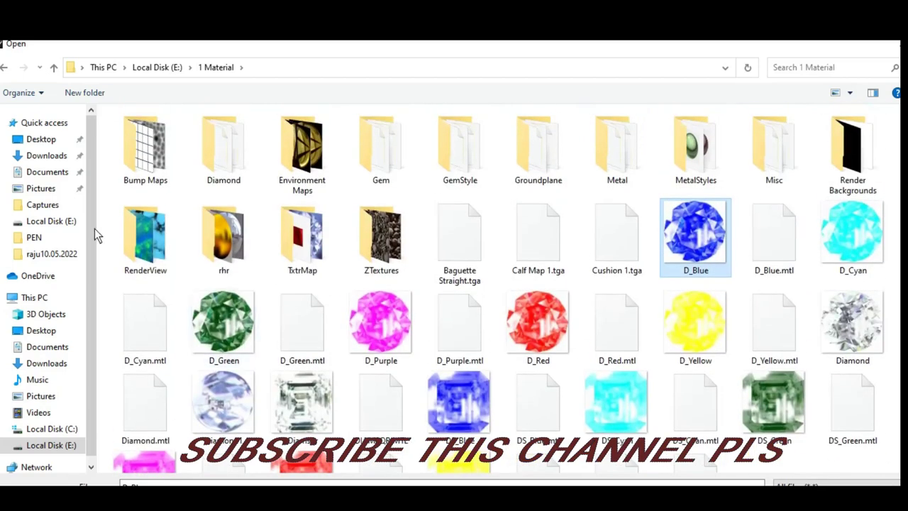
Step: Load the Sapphire texture from the RenderView folder into the centre stone's material
double_click(144, 231)
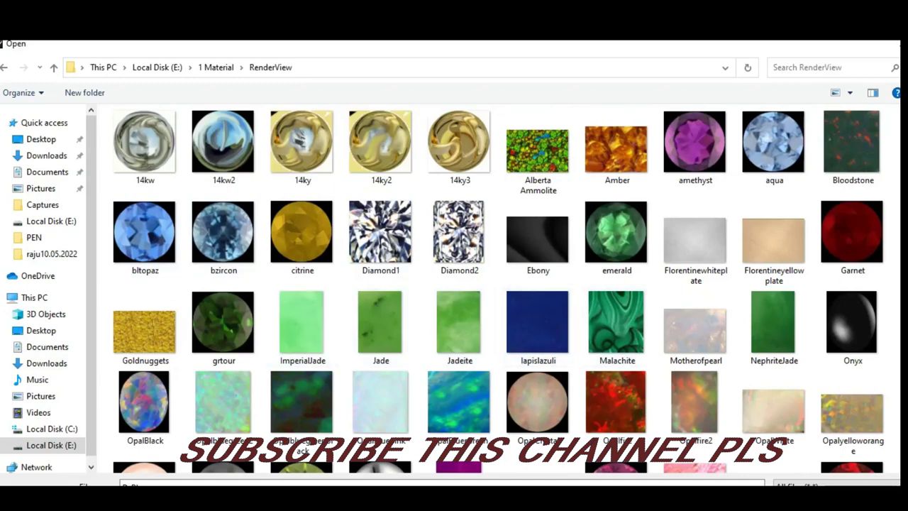
scroll(498, 288, down, 1)
scroll(499, 288, down, 2)
scroll(498, 288, down, 1)
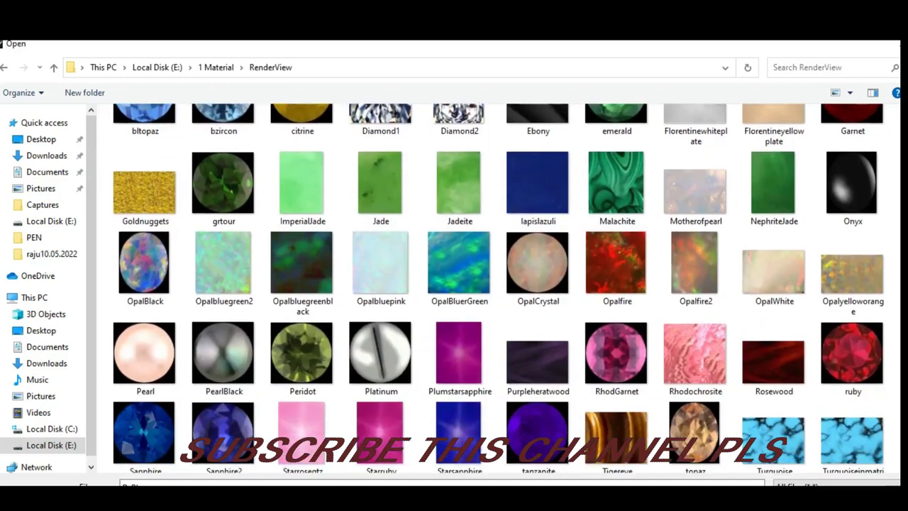
click(172, 429)
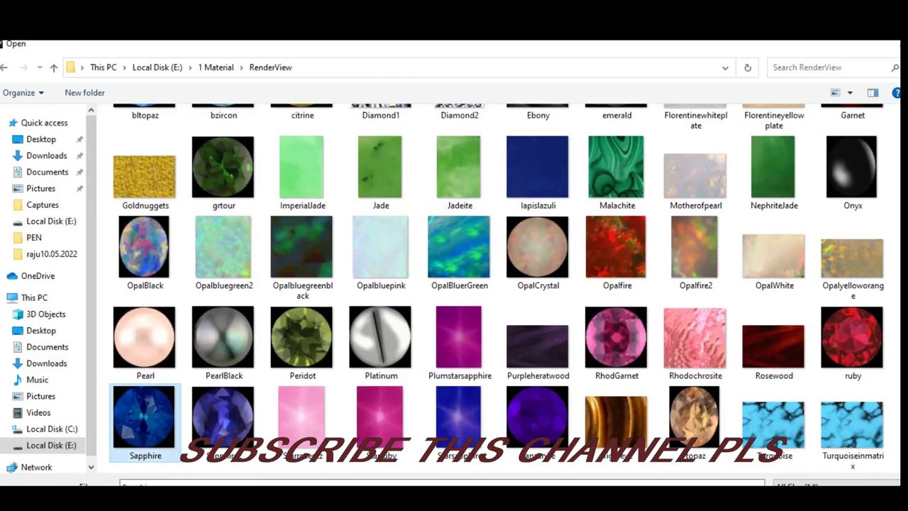
key(Return)
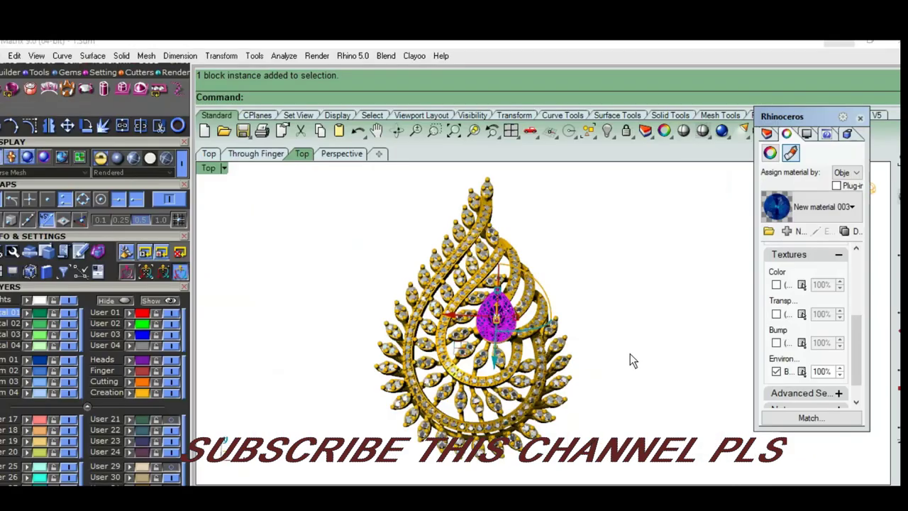
Step: Back in the flat Top view, turn off the layer holding the centre sapphire
click(575, 386)
mouse_move(605, 368)
ctrl+shift+right_down()
mouse_move(588, 342)
mouse_move(588, 284)
mouse_move(600, 356)
mouse_move(548, 292)
mouse_move(525, 290)
ctrl+shift+right_up()
mouse_move(437, 388)
right_down()
mouse_move(565, 329)
mouse_move(402, 367)
mouse_move(419, 431)
mouse_move(450, 470)
mouse_move(479, 459)
mouse_move(567, 355)
mouse_move(613, 387)
mouse_move(665, 374)
mouse_move(707, 335)
mouse_move(719, 300)
mouse_move(660, 319)
mouse_move(671, 328)
mouse_move(725, 306)
mouse_move(740, 290)
mouse_move(736, 231)
mouse_move(702, 231)
mouse_move(636, 260)
mouse_move(603, 326)
mouse_move(603, 398)
mouse_move(588, 400)
right_up()
key(ctrl+F1)
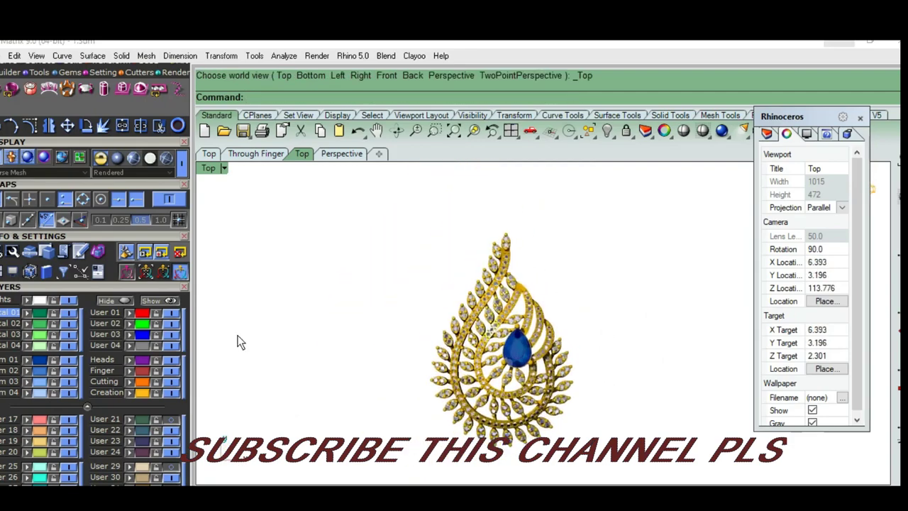
click(68, 366)
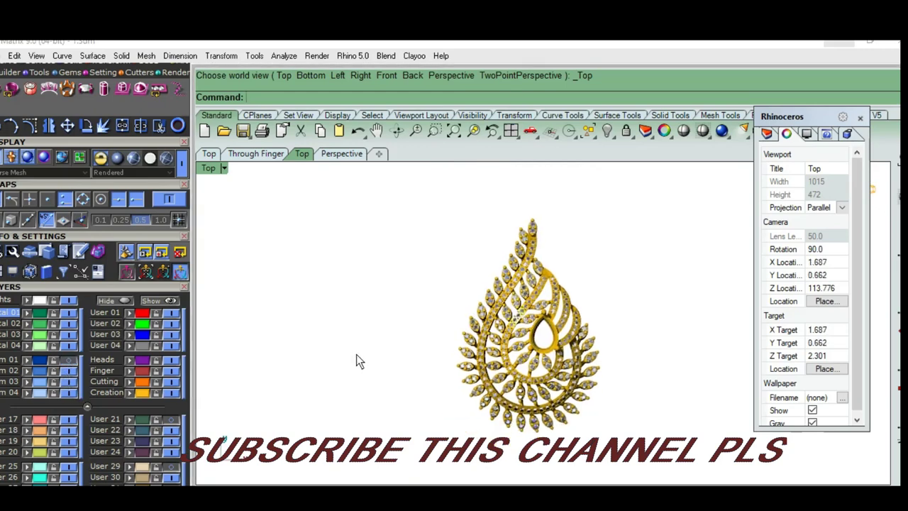
Step: Run the Matrix gem update so the gem data totals 206 stones
click(68, 95)
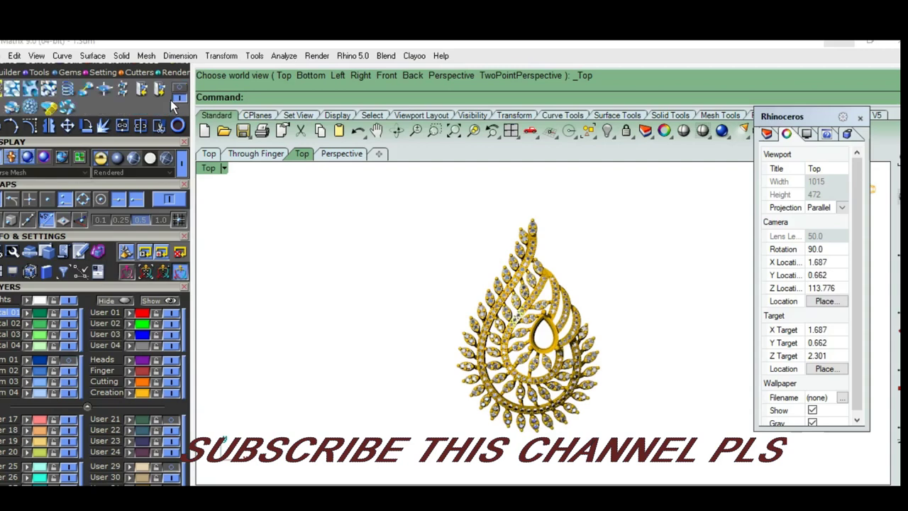
click(54, 109)
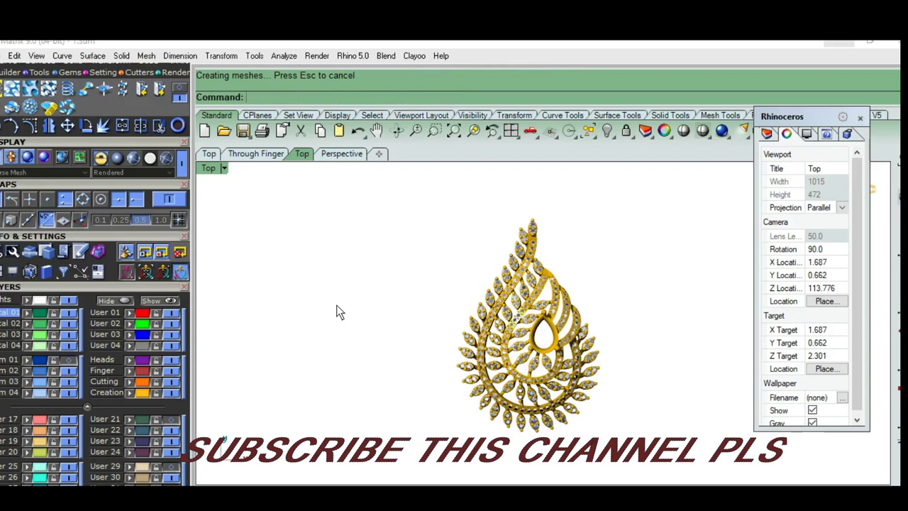
click(174, 77)
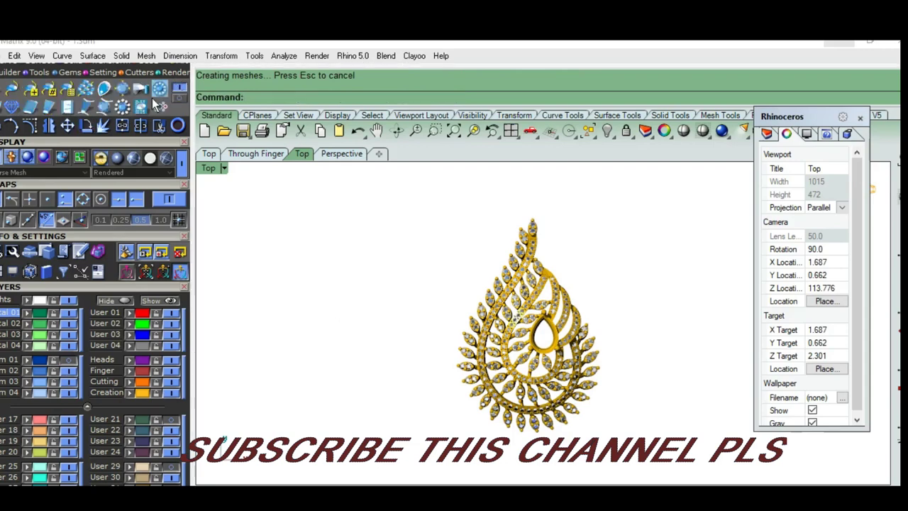
Step: Float the Gem Reporter beside the pendant, listing 206 diamonds in four sizes
scroll(93, 284, down, 5)
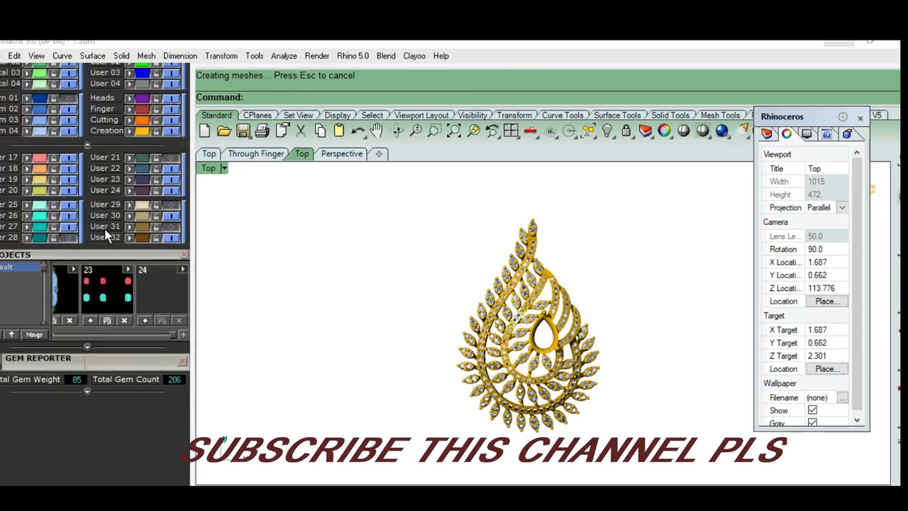
scroll(91, 333, down, 1)
drag(101, 325, 377, 196)
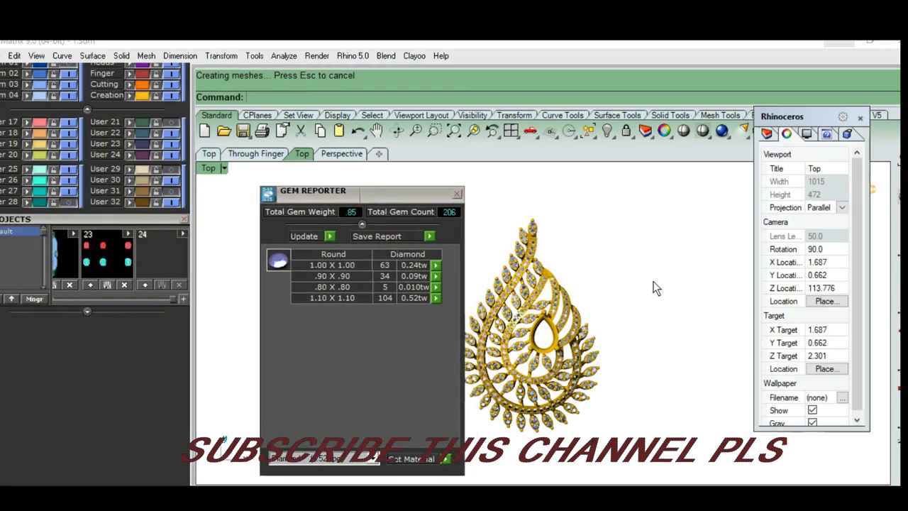
right_drag(652, 288, 682, 271)
mouse_move(394, 195)
mouse_down()
mouse_move(396, 187)
mouse_move(691, 193)
mouse_up()
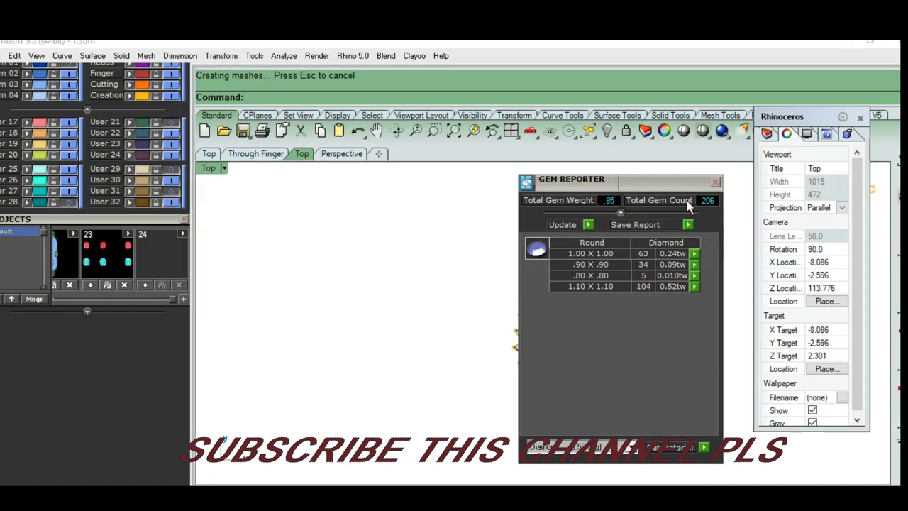
Step: Minimize Rhino and open the Diamond seive size = ( NEW ) - Copy workbook from the desktop in Excel
click(838, 44)
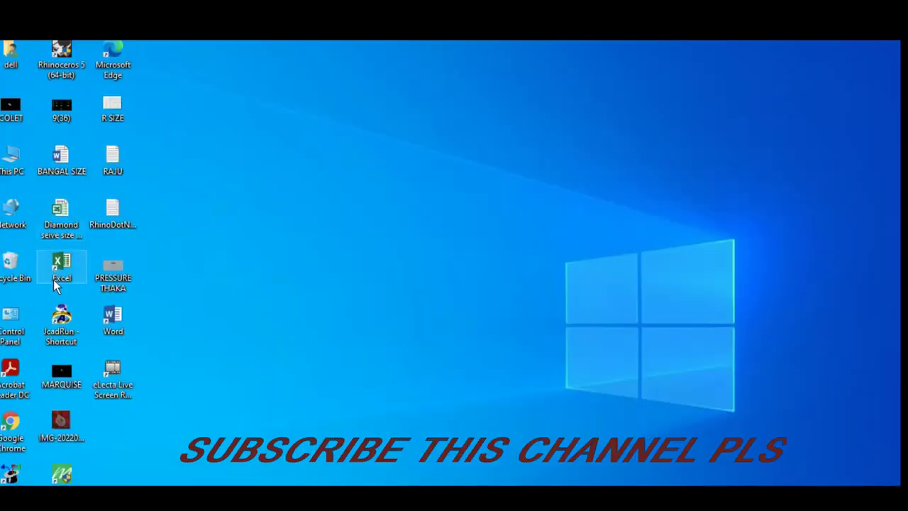
click(63, 224)
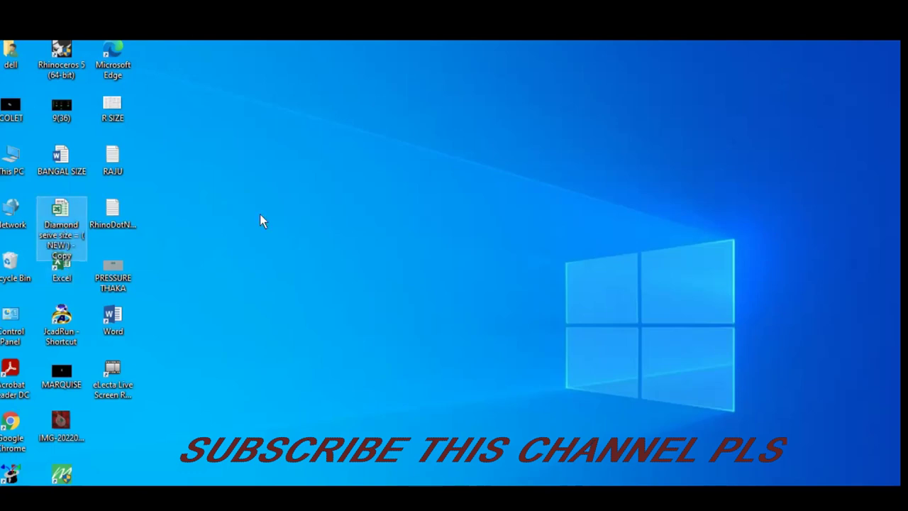
double_click(71, 213)
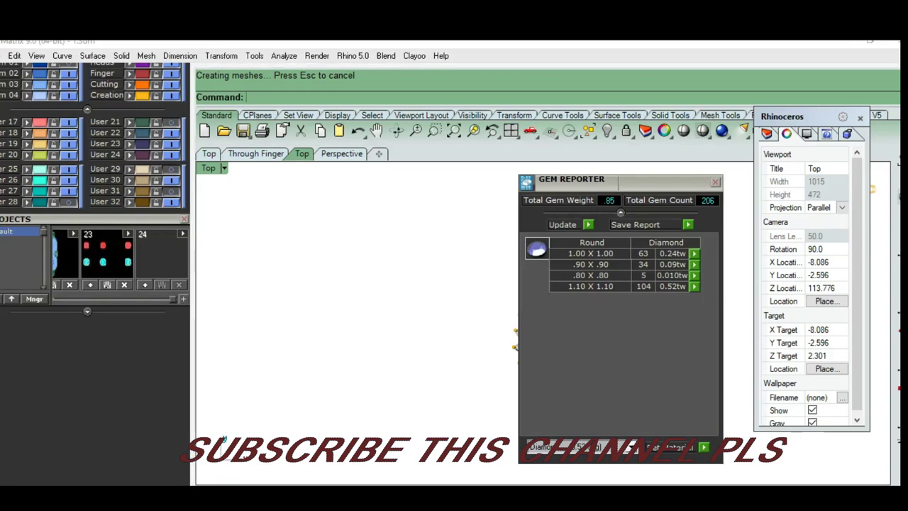
key(alt+Tab)
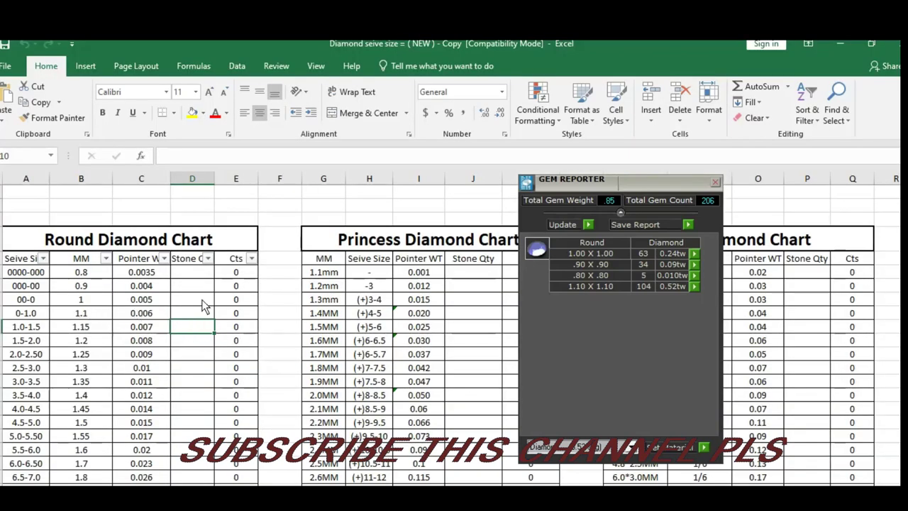
Step: Enter Round Diamond stone quantities: 63 at 1 mm, 34 at 0.9 mm, 5 at 0.8 mm, 104 at 1.1 mm
click(200, 298)
text(63)
key(Return)
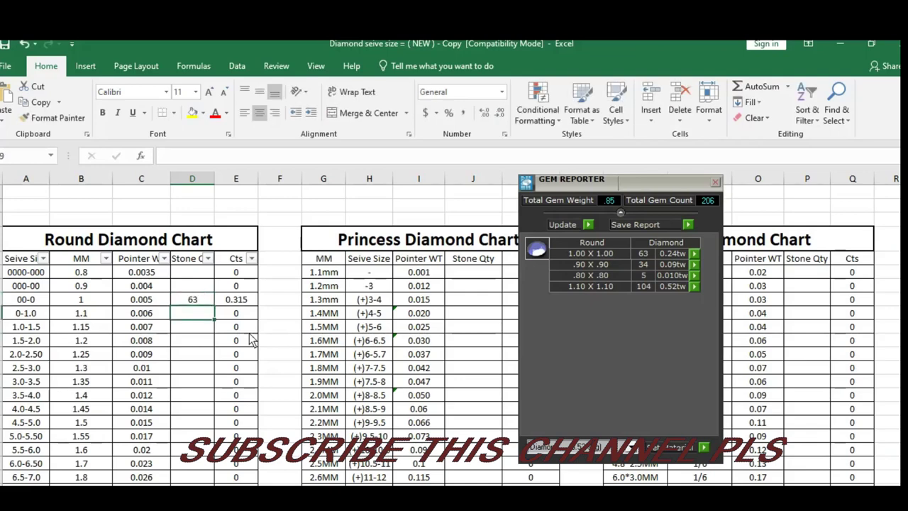
click(191, 287)
text(34)
key(Return)
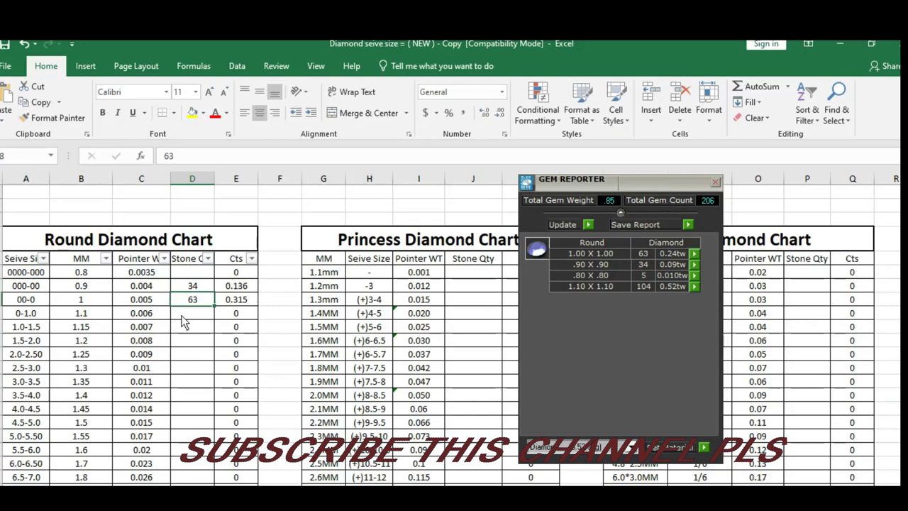
click(197, 274)
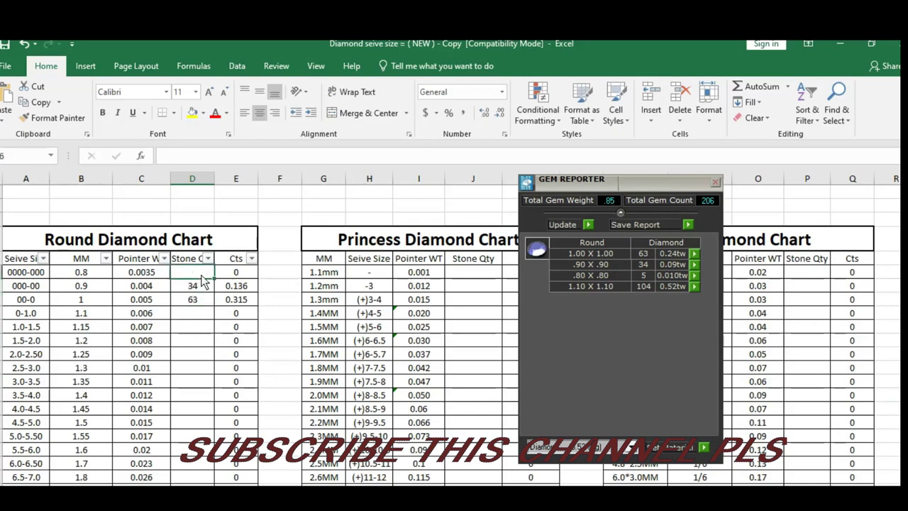
text(8)
key(Return)
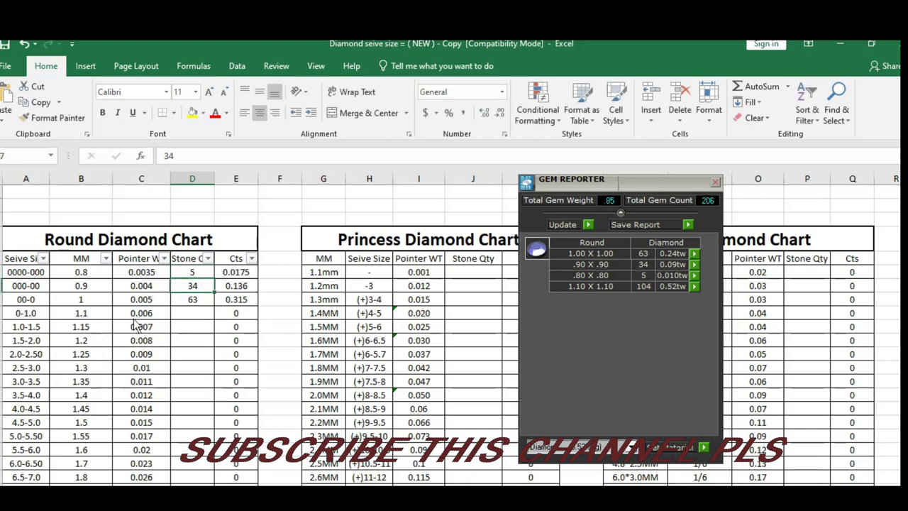
click(183, 318)
text(104)
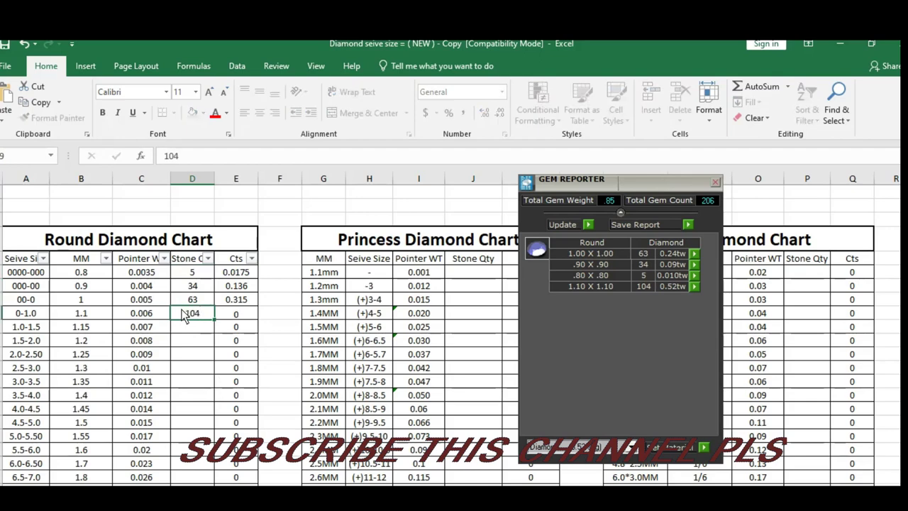
key(Return)
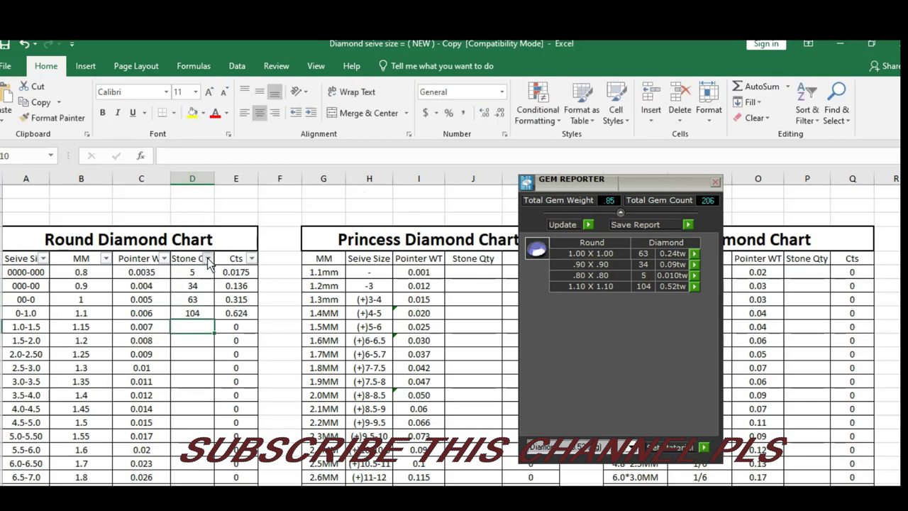
Step: Filter out blank Stone Qty rows and check the 206-stone, 1.0925 ct total in E47
click(208, 259)
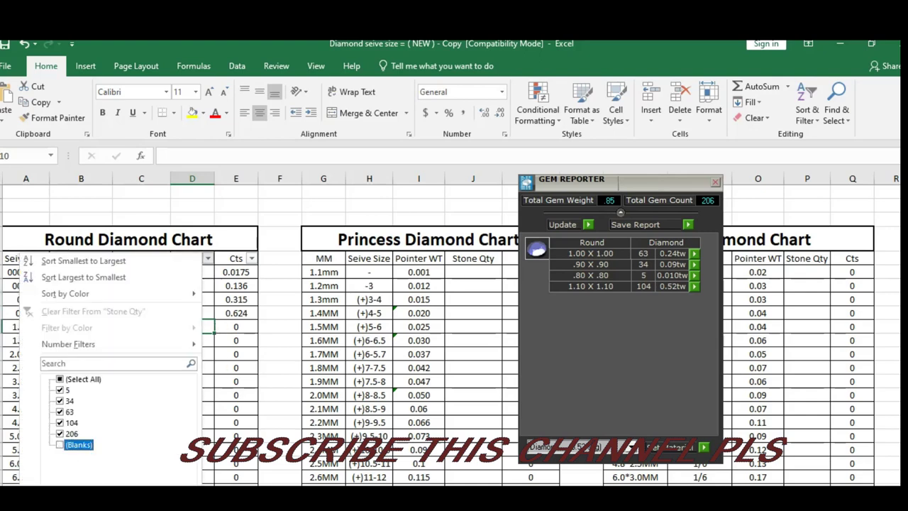
key(Return)
click(323, 367)
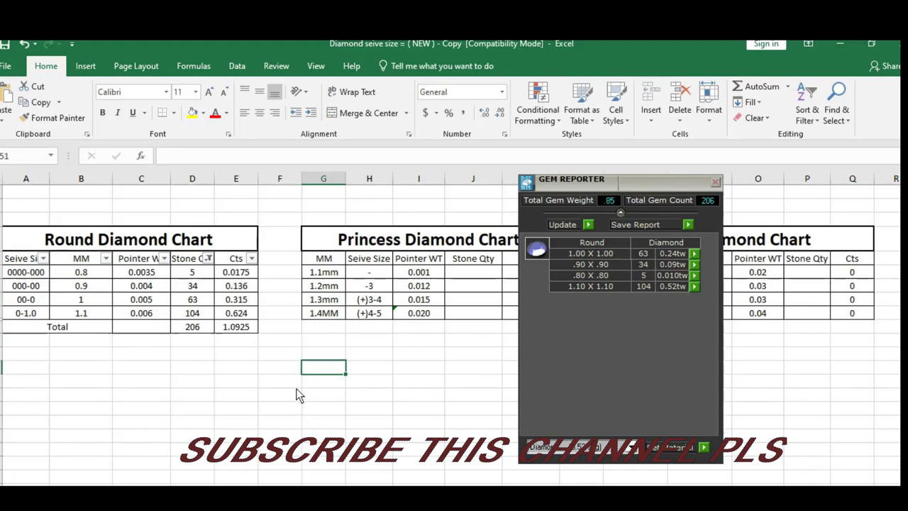
click(319, 451)
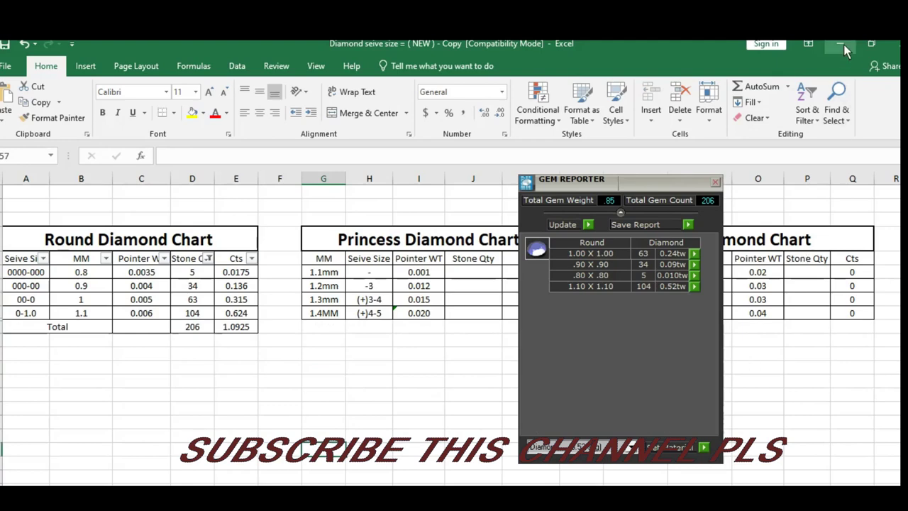
click(232, 327)
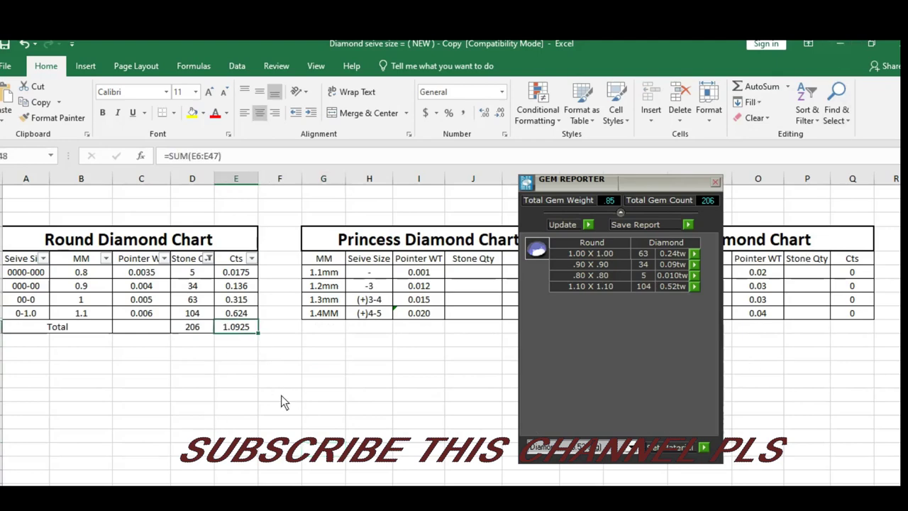
Step: Back in Rhino, close the Gem Reporter and select all of the pendant's polysurfaces
click(841, 44)
click(715, 182)
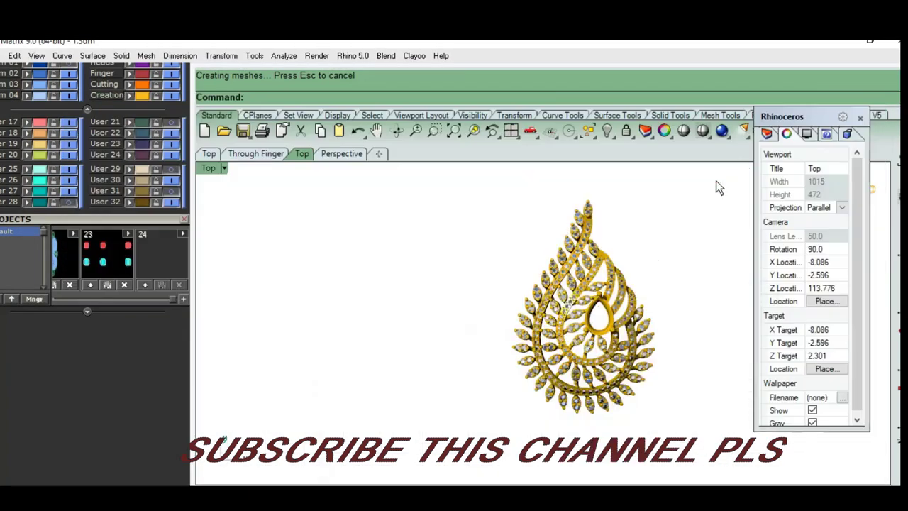
key(Right)
key(Right)
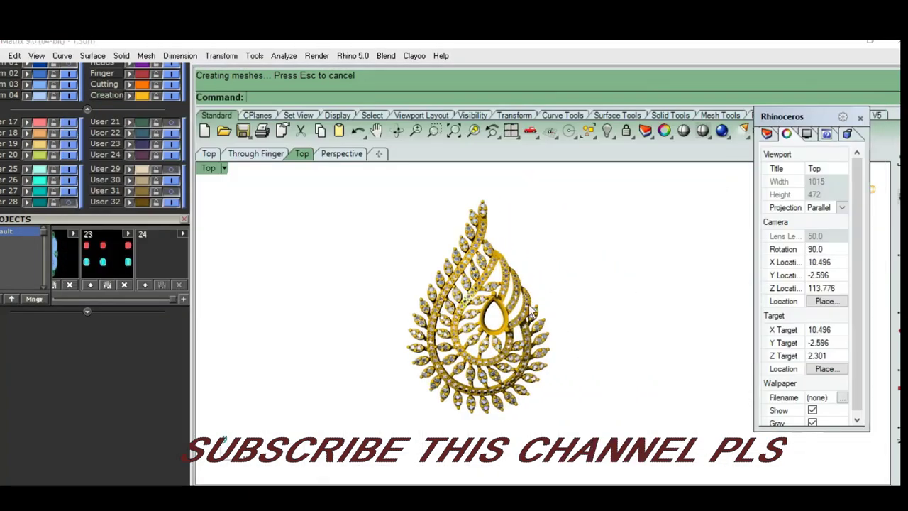
mouse_move(531, 310)
ctrl+shift+right_down()
mouse_move(554, 250)
mouse_move(586, 259)
mouse_move(583, 297)
ctrl+shift+right_up()
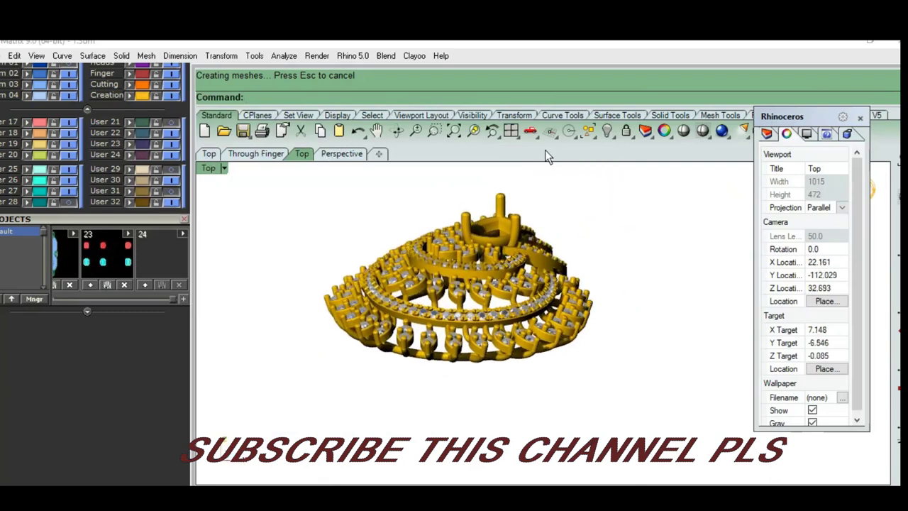
click(589, 131)
click(611, 213)
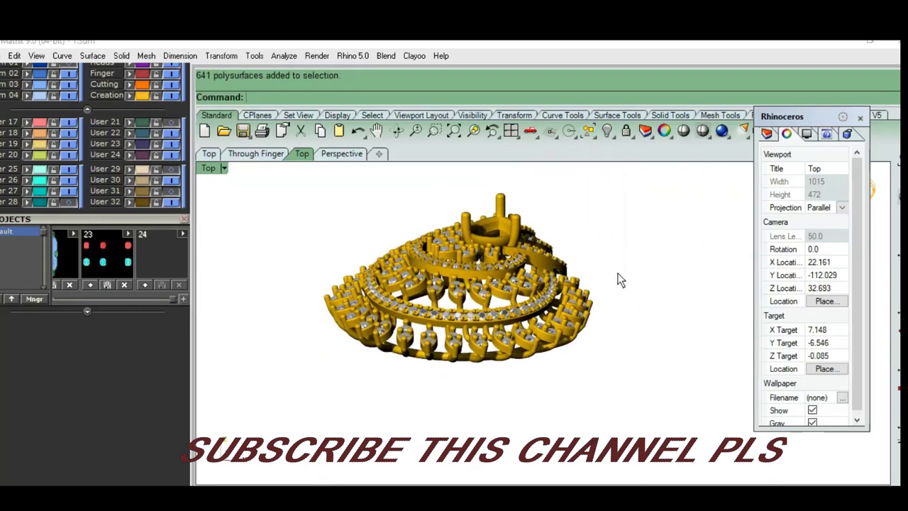
mouse_move(620, 279)
ctrl+shift+right_down()
mouse_move(644, 345)
mouse_move(626, 357)
ctrl+shift+right_up()
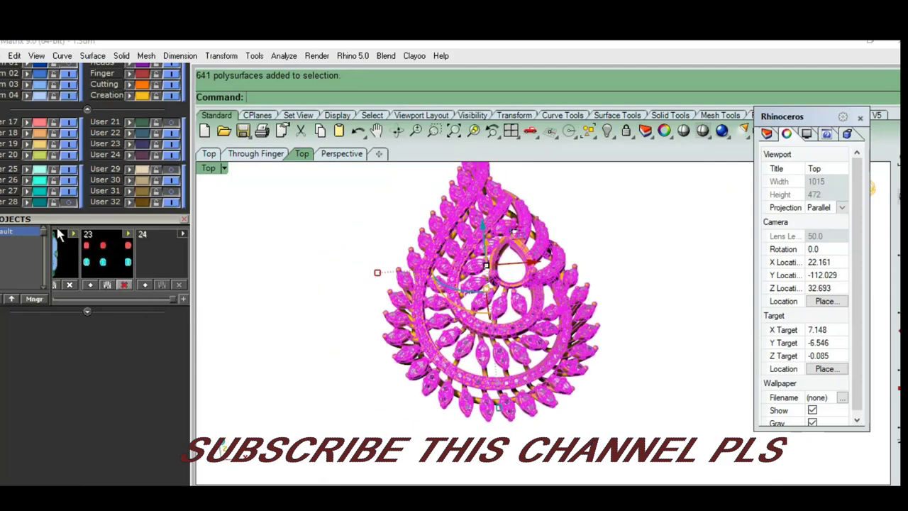
scroll(83, 234, up, 3)
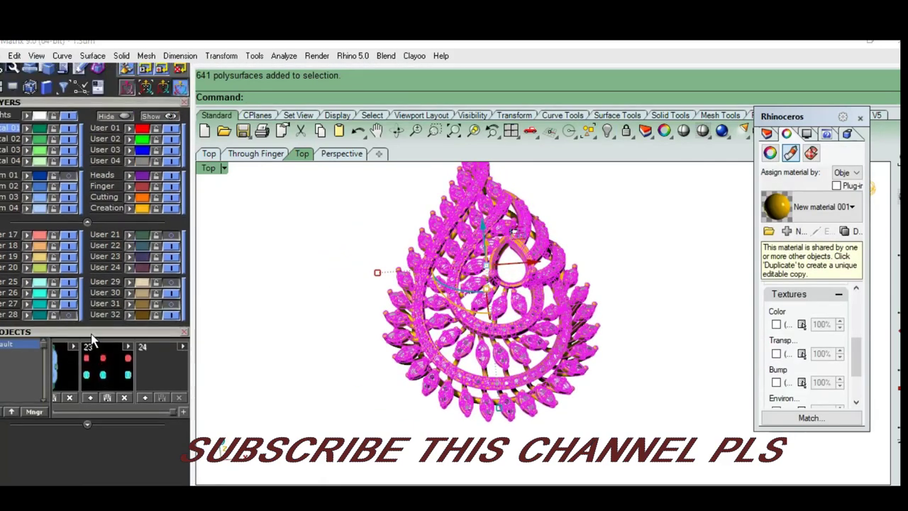
ctrl+shift+right_drag(686, 350, 649, 416)
Step: Assign New material 004 by Object and enable its Environment texture image
click(847, 172)
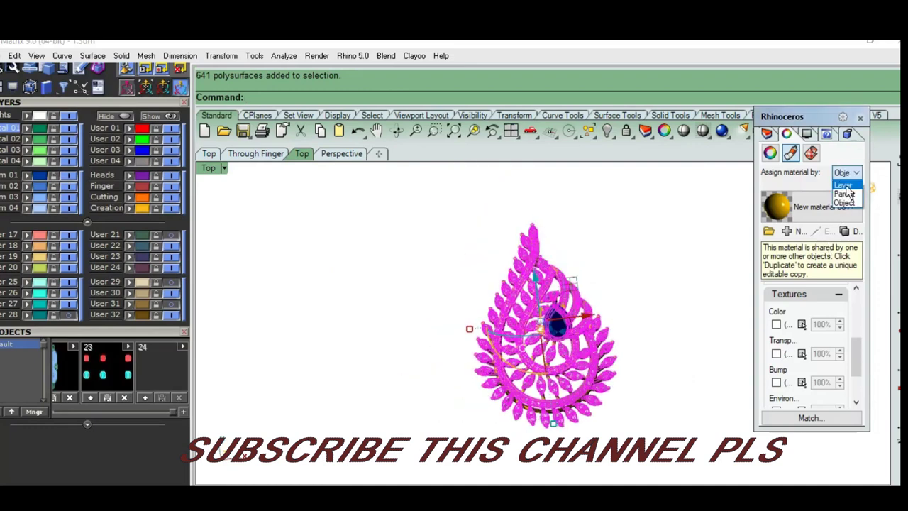
click(844, 203)
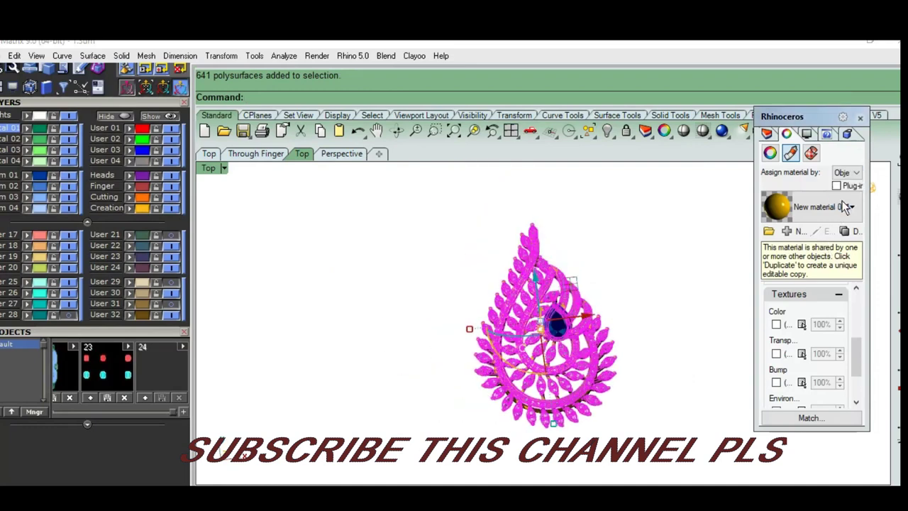
click(854, 172)
click(856, 175)
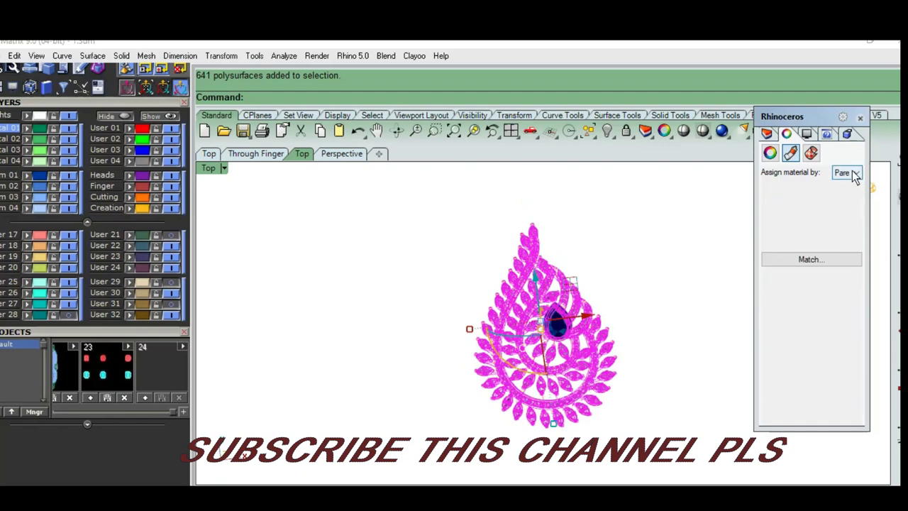
click(855, 174)
click(845, 200)
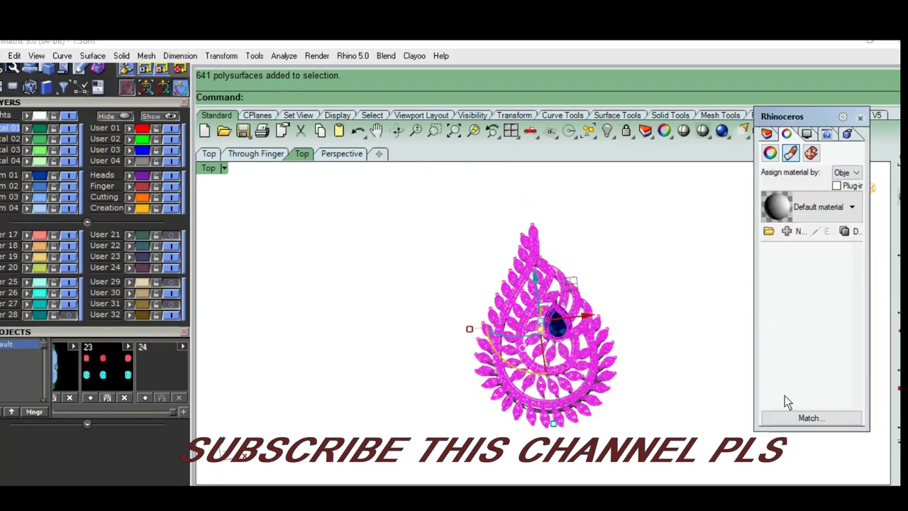
click(776, 371)
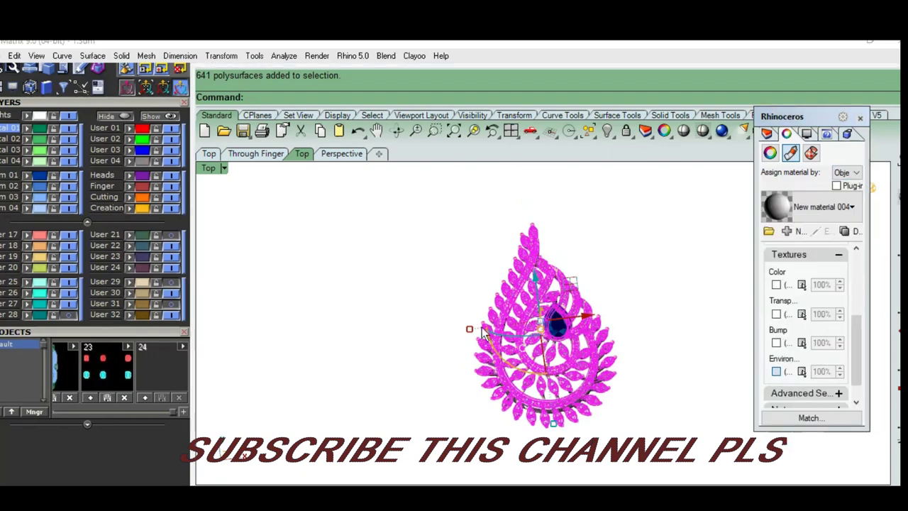
double_click(475, 254)
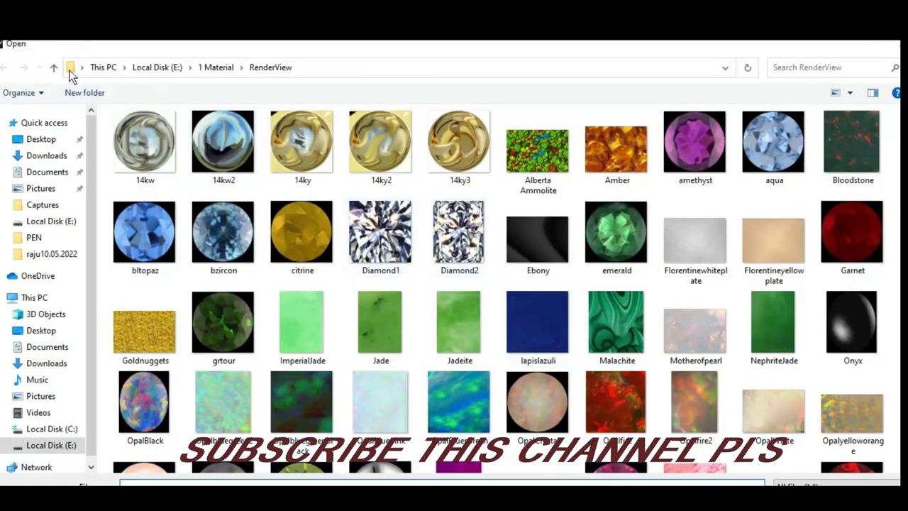
Step: Load GOLD from Local Disk (E:) > 1 Material as the environment image
click(54, 68)
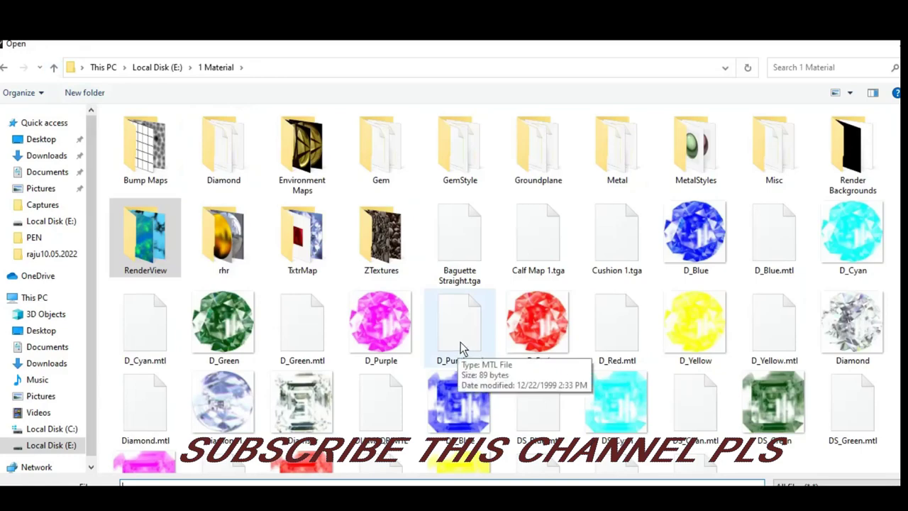
scroll(492, 342, down, 5)
scroll(496, 340, up, 2)
scroll(492, 322, up, 5)
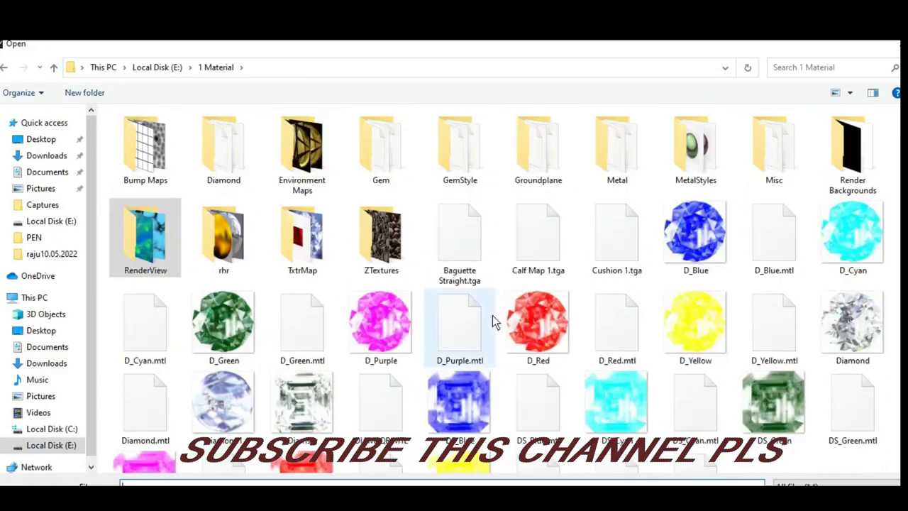
click(53, 68)
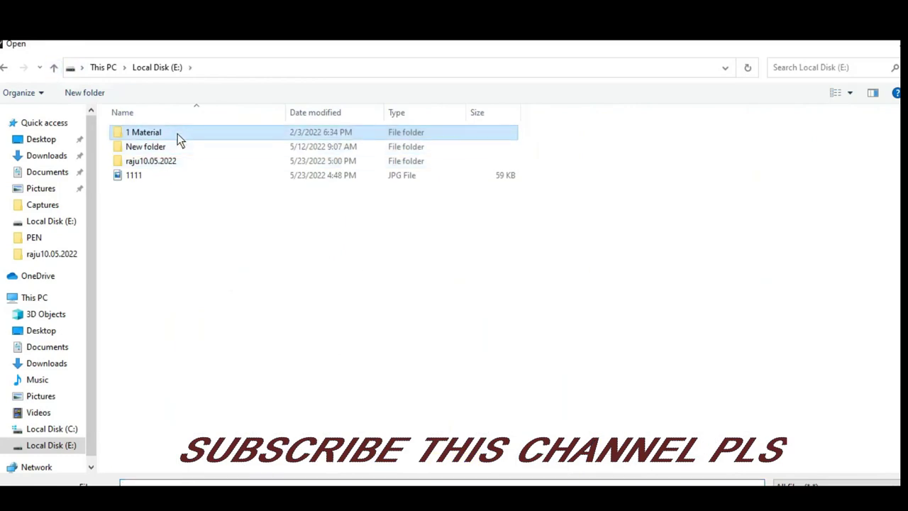
double_click(177, 134)
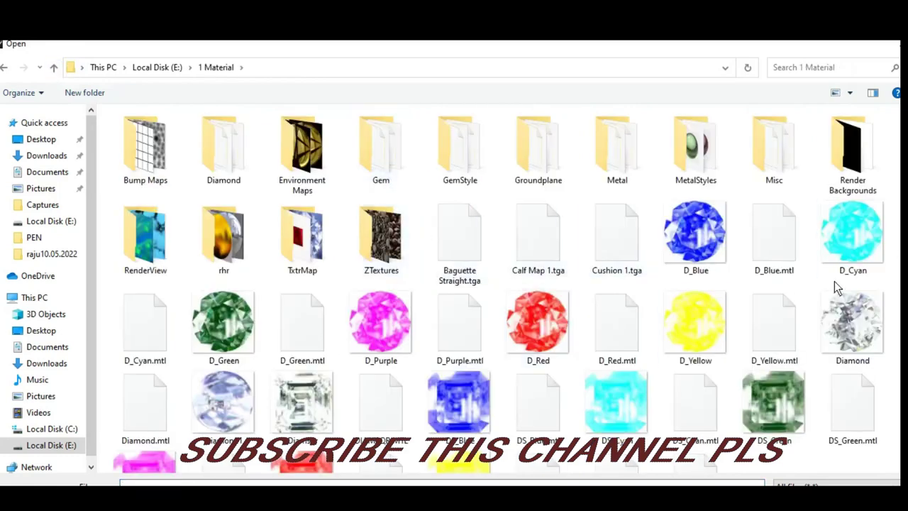
scroll(787, 167, down, 5)
scroll(577, 314, down, 3)
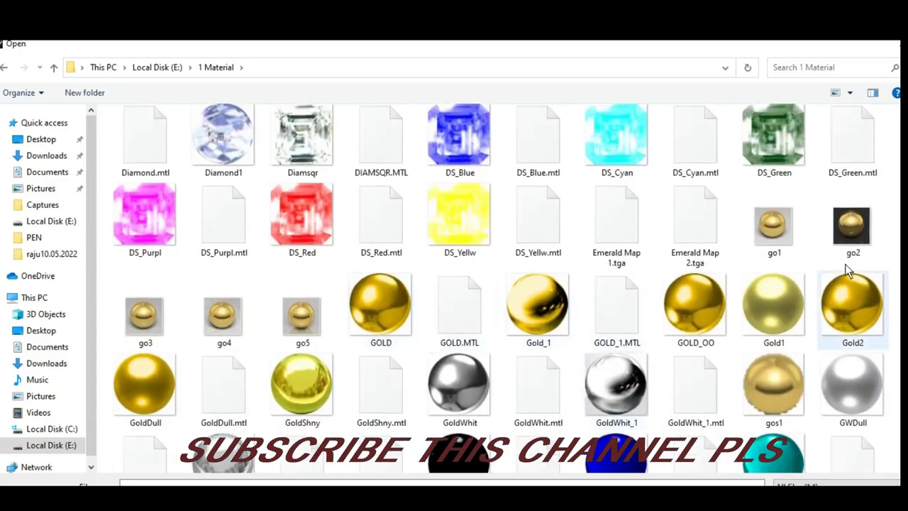
scroll(847, 297, down, 1)
scroll(773, 213, down, 3)
scroll(773, 213, up, 2)
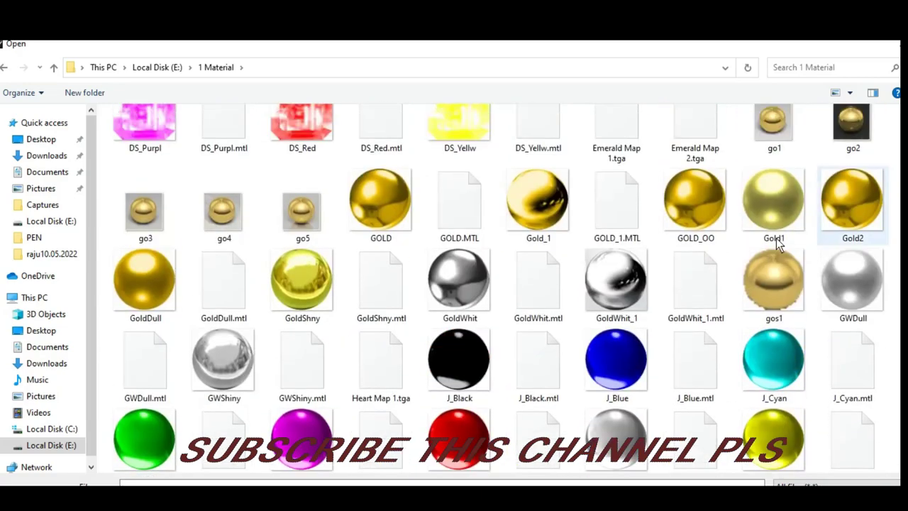
click(400, 212)
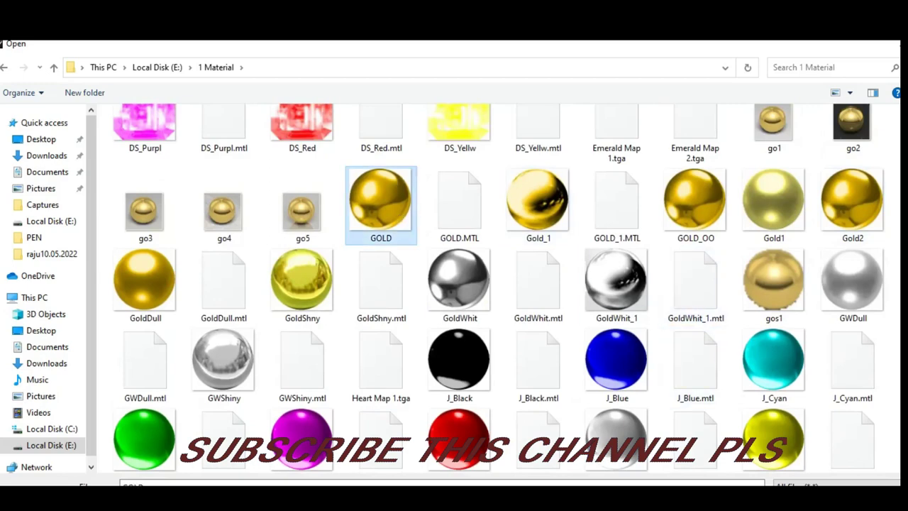
key(Return)
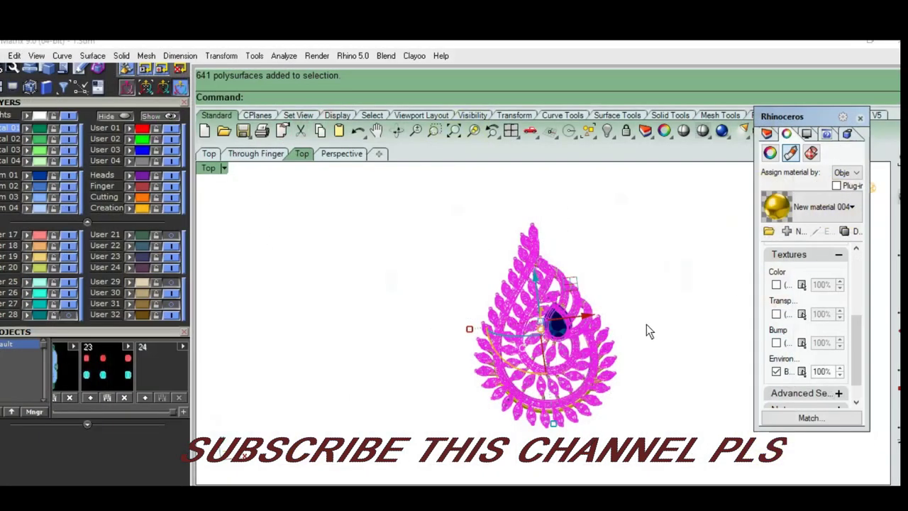
Step: Deselect the pendant and orbit it to inspect the gold render and blue sapphire from several angles
key(Escape)
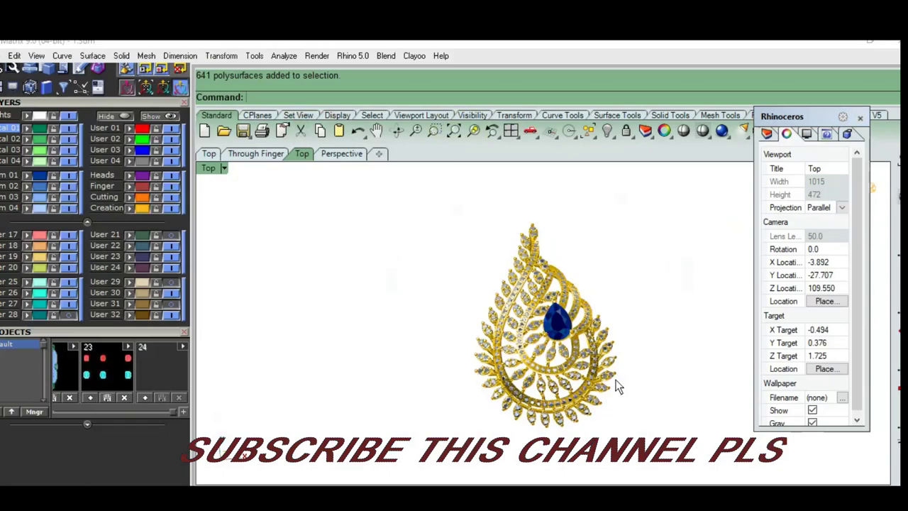
scroll(549, 334, up, 3)
mouse_move(550, 334)
right_down()
mouse_move(360, 302)
mouse_move(540, 319)
mouse_move(458, 327)
mouse_move(367, 310)
mouse_move(287, 333)
mouse_move(163, 325)
right_up()
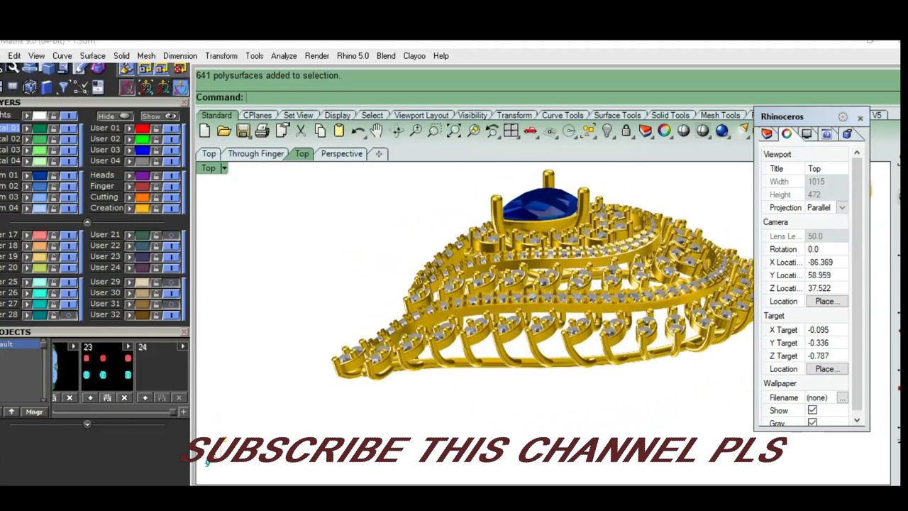
scroll(570, 303, down, 1)
mouse_move(570, 304)
right_down()
mouse_move(522, 351)
mouse_move(435, 344)
mouse_move(372, 317)
right_up()
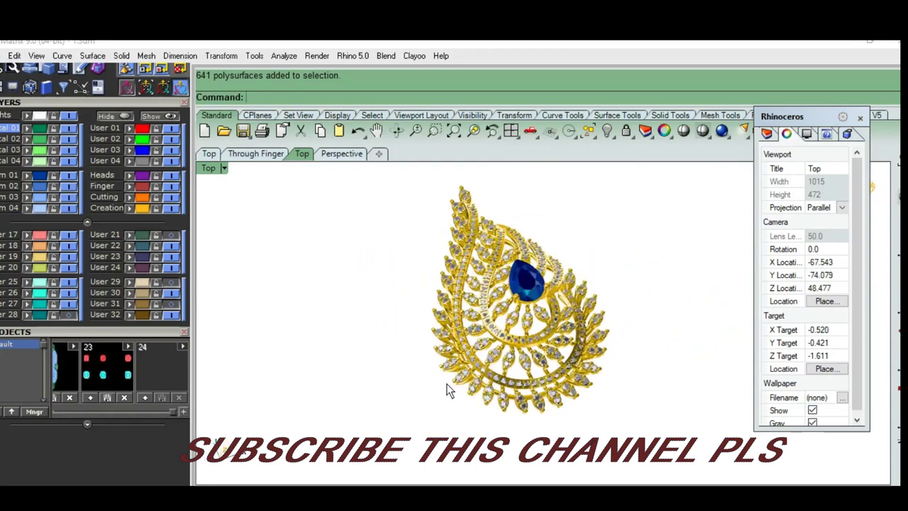
mouse_move(447, 401)
right_down()
mouse_move(514, 282)
mouse_move(546, 258)
mouse_move(485, 236)
mouse_move(437, 238)
mouse_move(338, 280)
mouse_move(302, 313)
mouse_move(307, 361)
mouse_move(567, 386)
mouse_move(583, 393)
mouse_move(583, 418)
mouse_move(418, 344)
mouse_move(430, 325)
mouse_move(431, 288)
mouse_move(561, 386)
right_up()
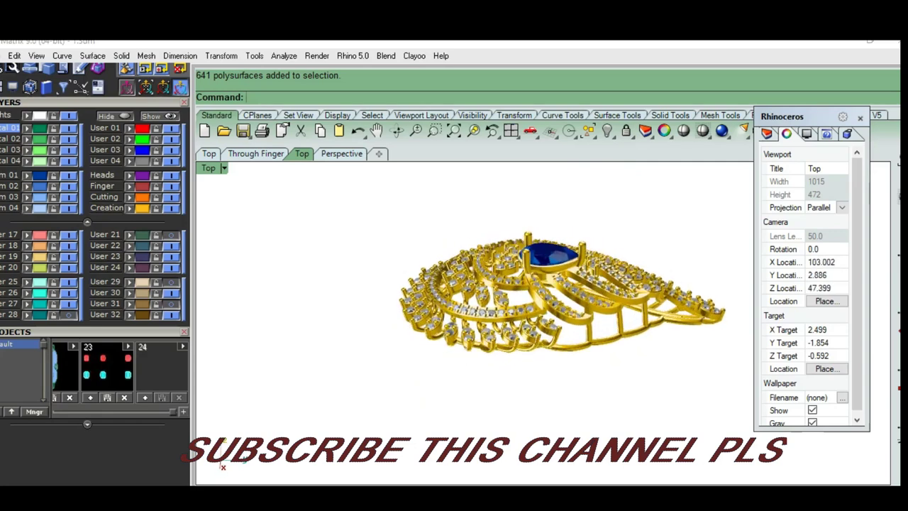